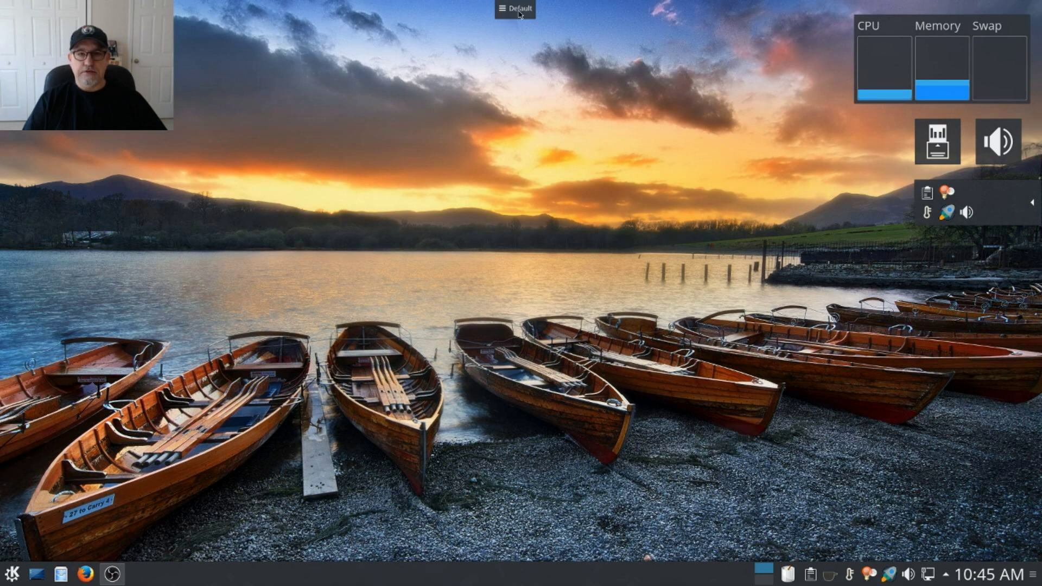
Open and close the desktop toolbox menu twice.
left_click(519, 13)
left_click(517, 13)
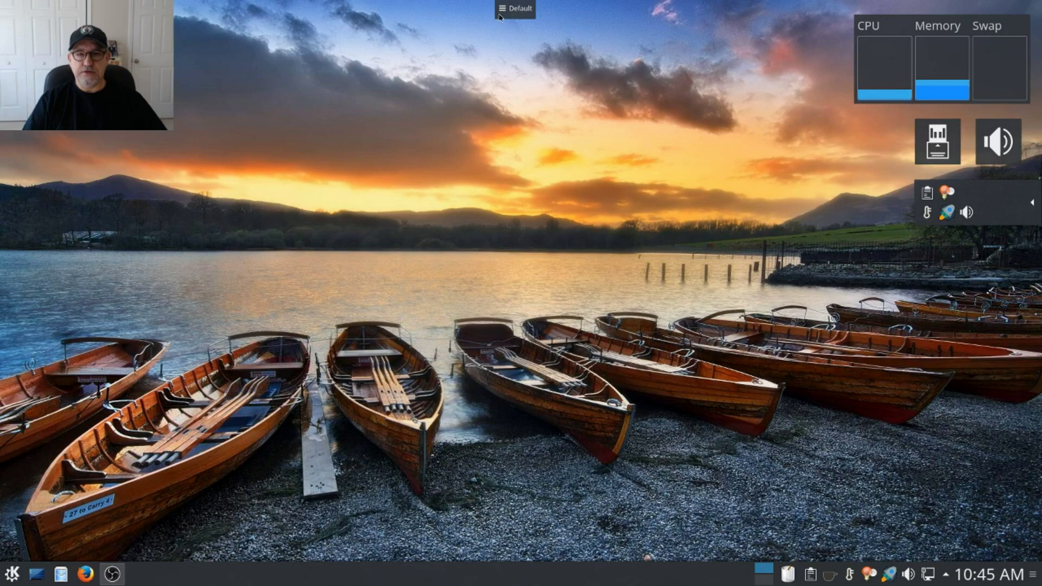
left_click(527, 12)
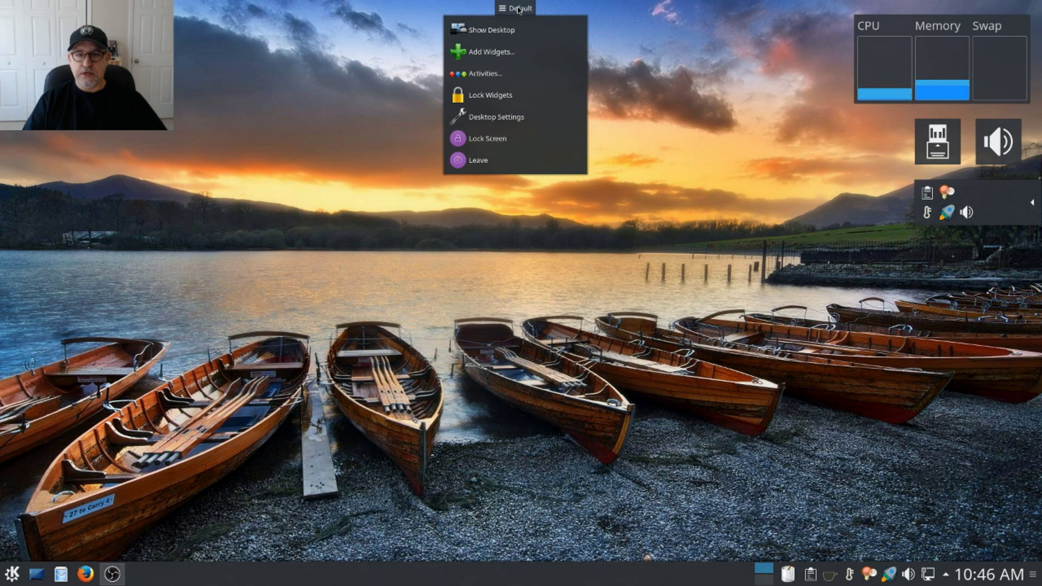
left_click(519, 10)
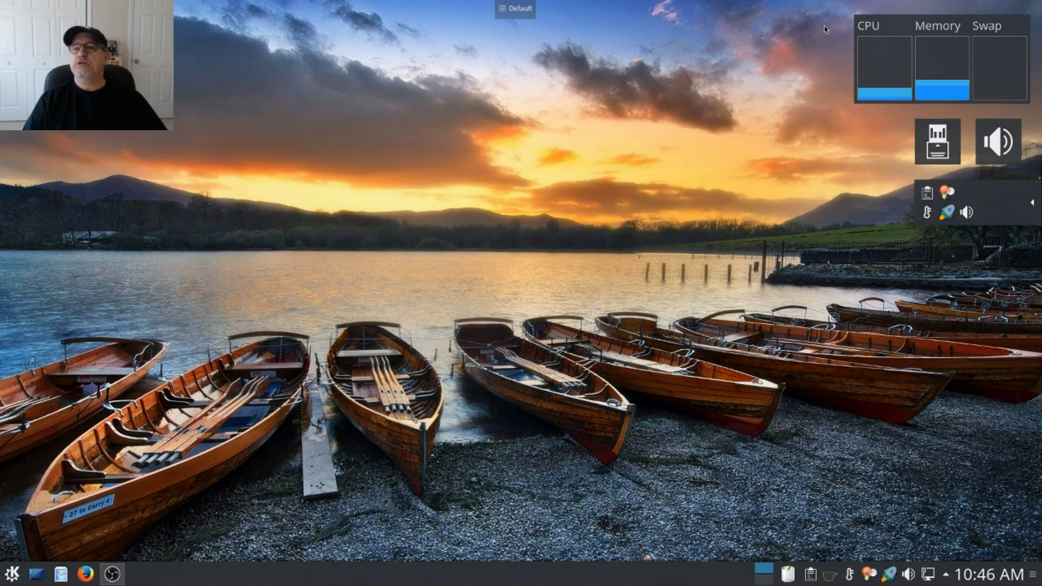
Toggle the Device Notifier list until the MJRO1512 USB volume appears, then dismiss it.
mouse_move(882, 25)
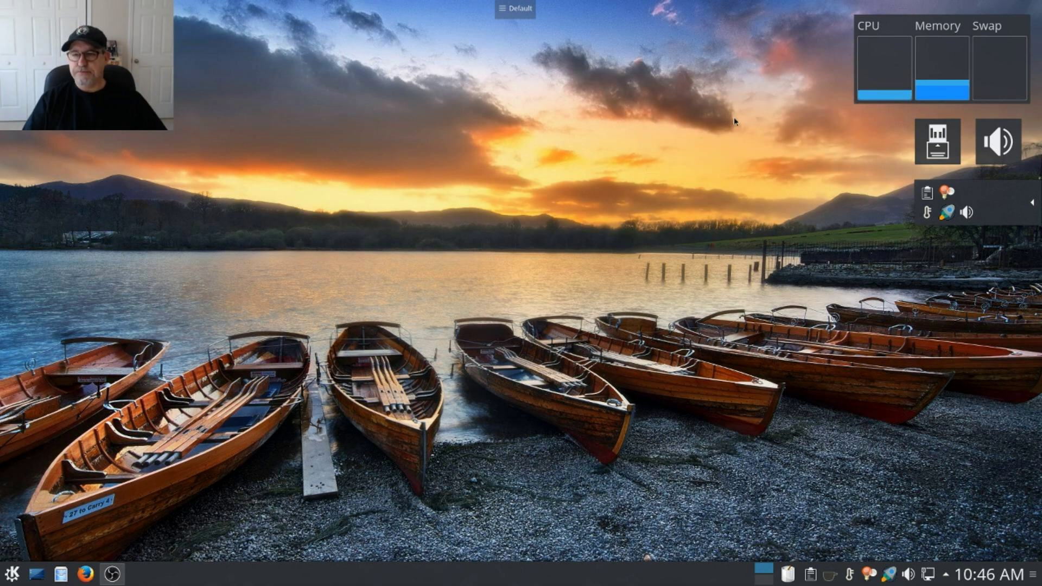
mouse_move(937, 144)
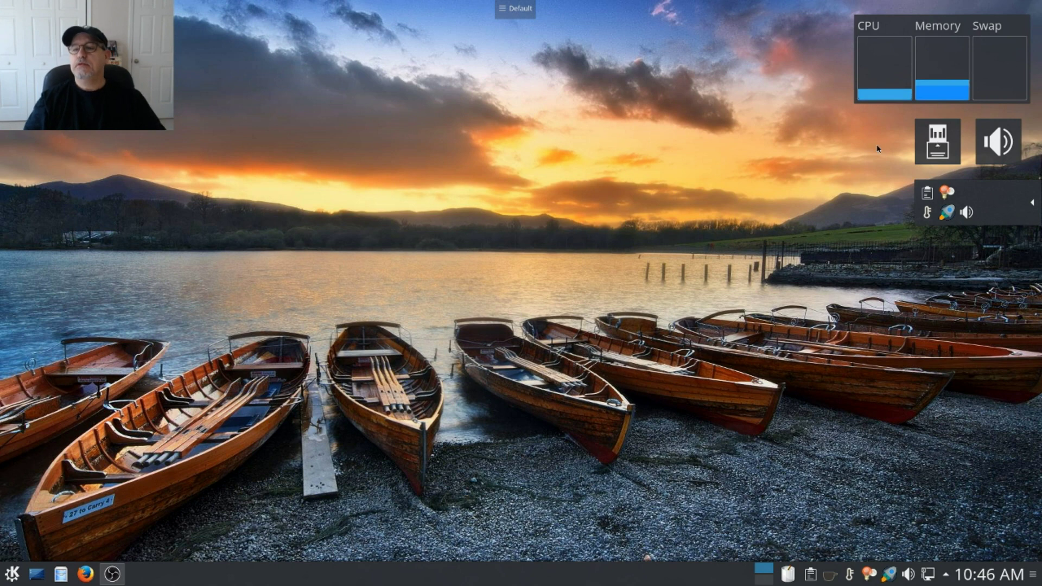
left_click(942, 150)
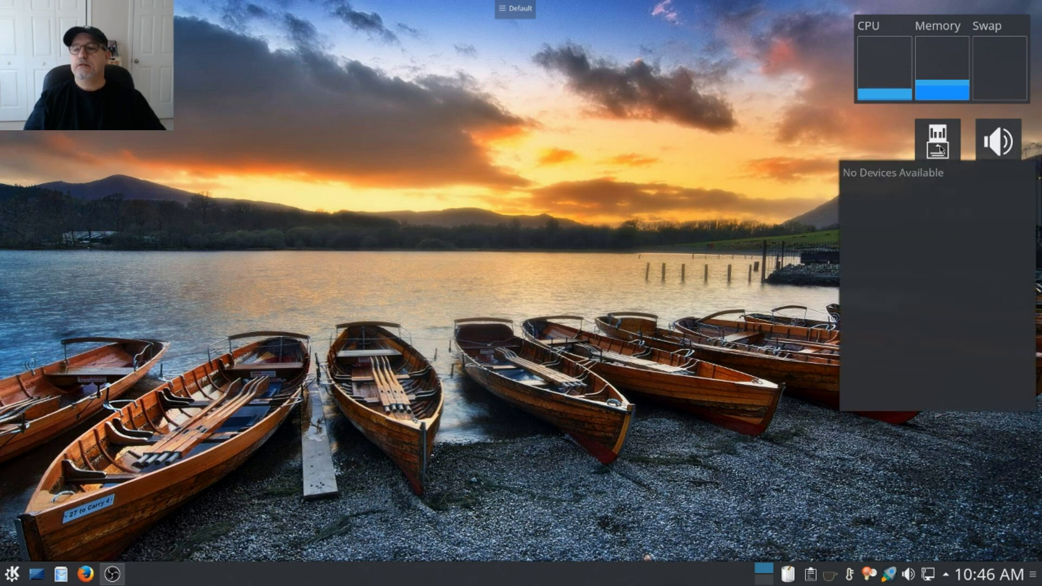
left_click(940, 149)
left_click(938, 146)
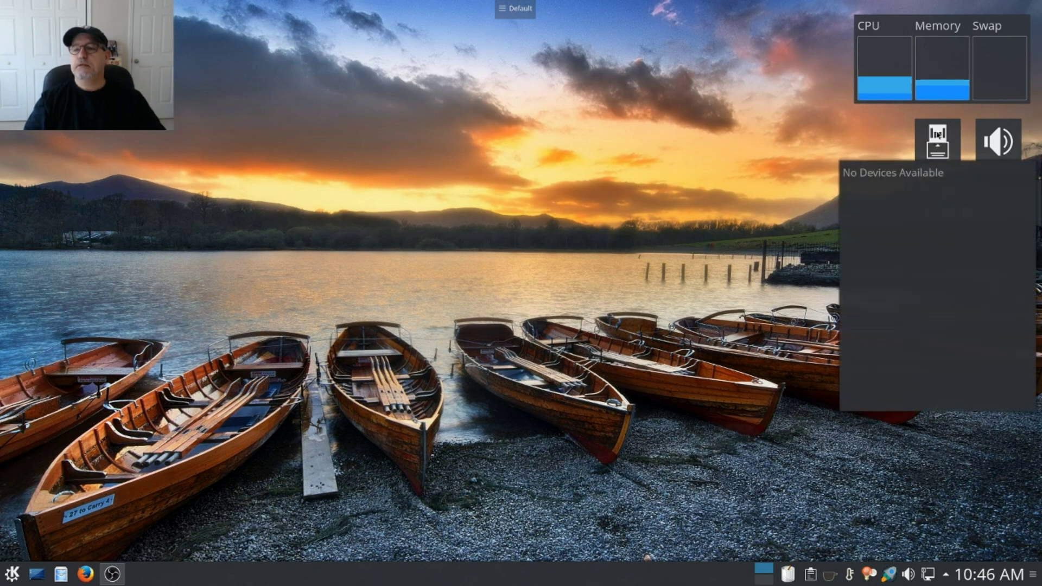
left_click(938, 135)
left_click(938, 135)
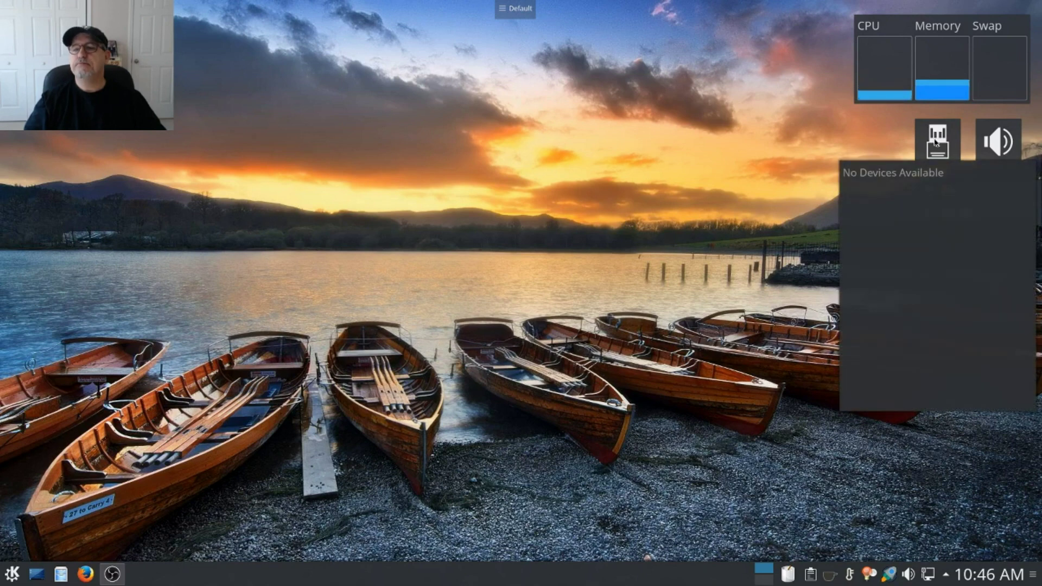
left_click(936, 141)
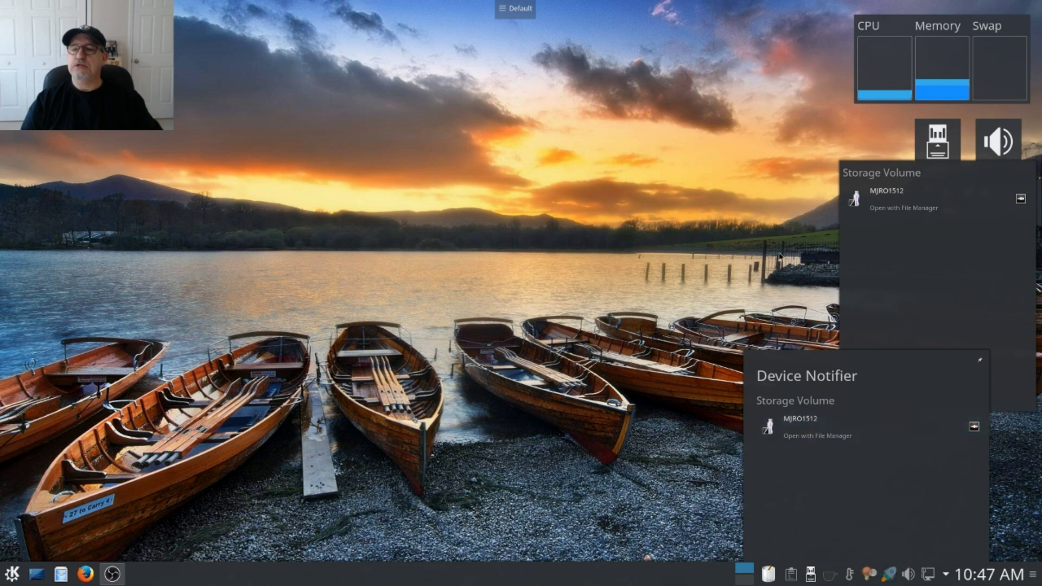
left_click(942, 132)
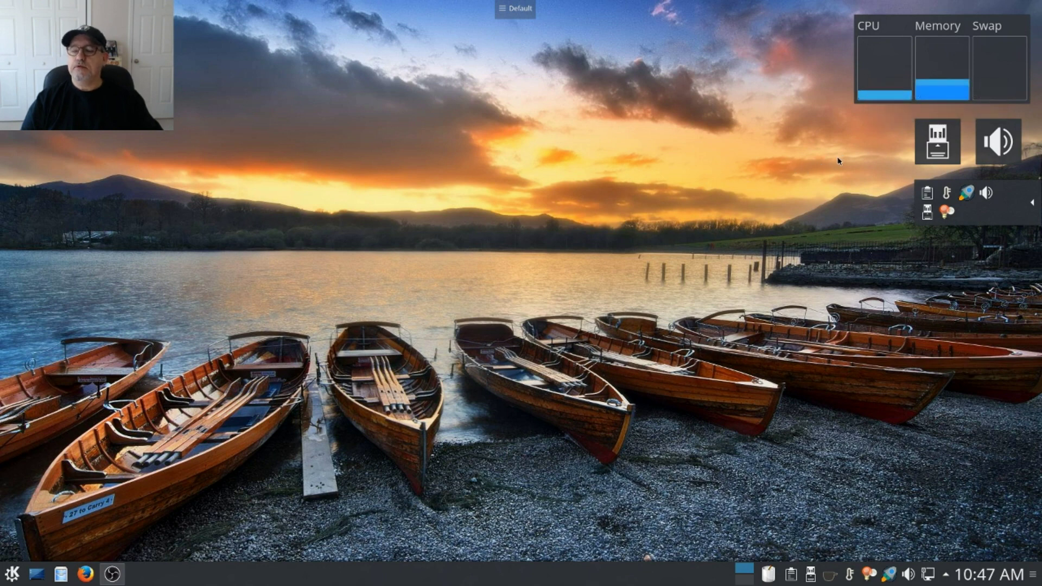
Check the Audio Volume levels and hidden system-tray entries, then open the desktop toolbox.
left_click(997, 140)
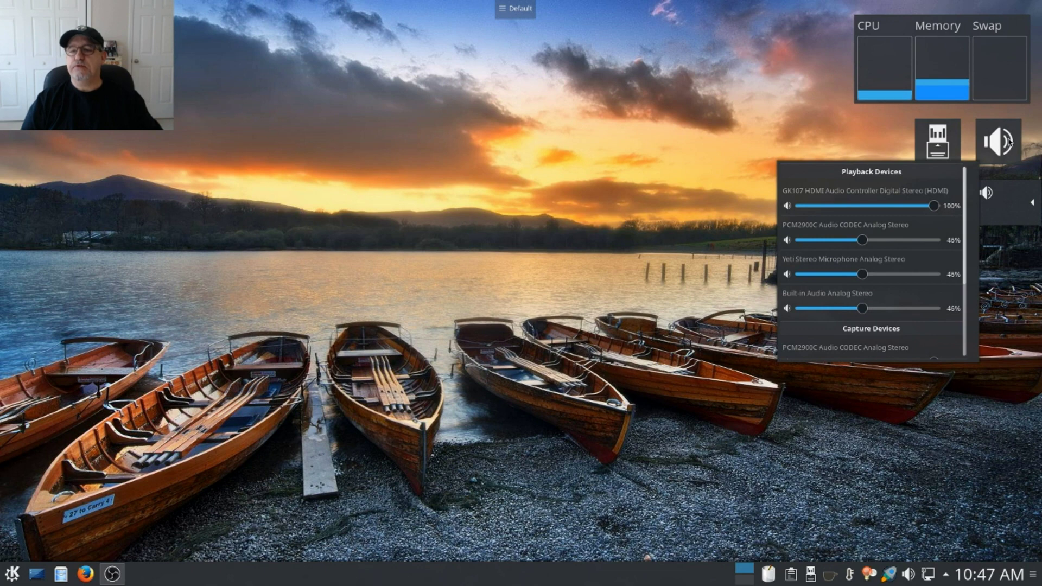
left_click(1009, 142)
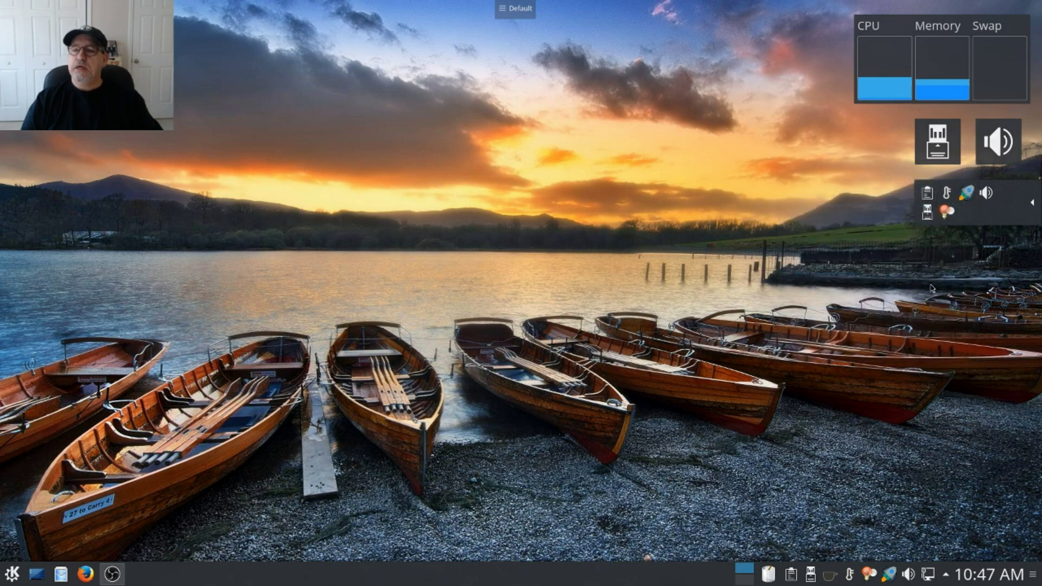
left_click(1033, 203)
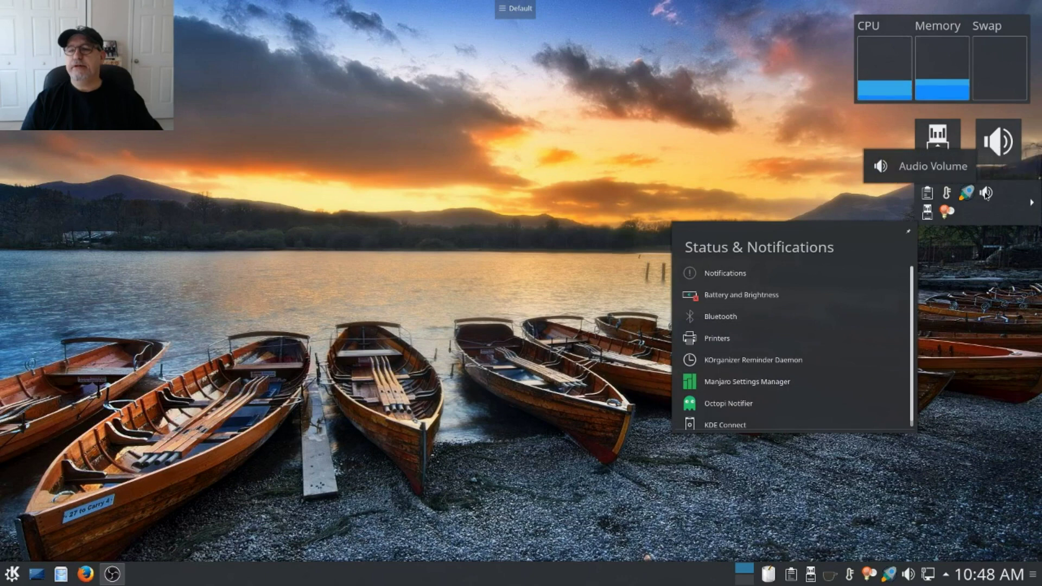
left_click(698, 144)
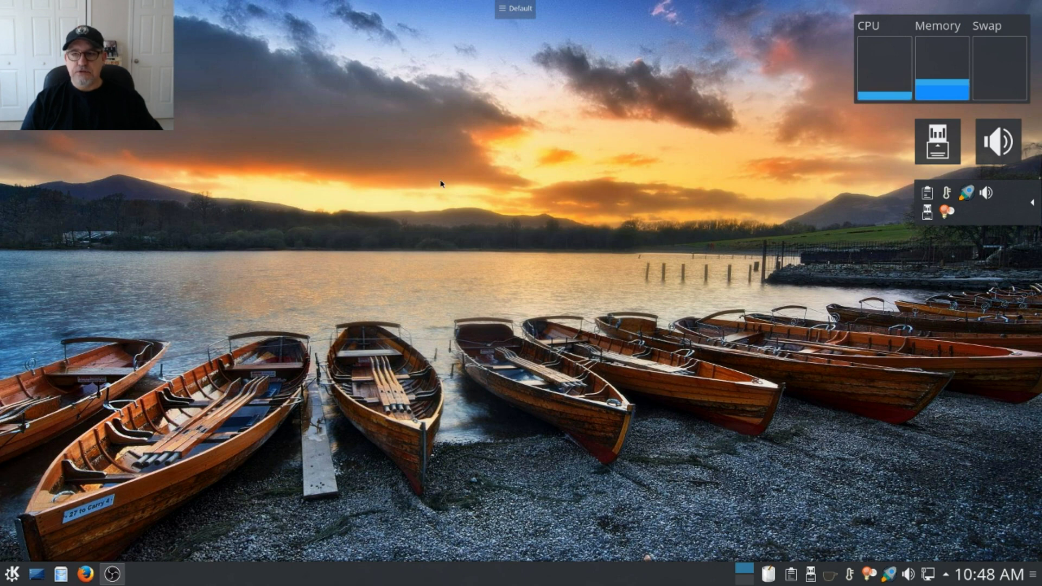
left_click(513, 20)
Open the Add Widgets browser and scroll down through the widget list.
left_click(485, 53)
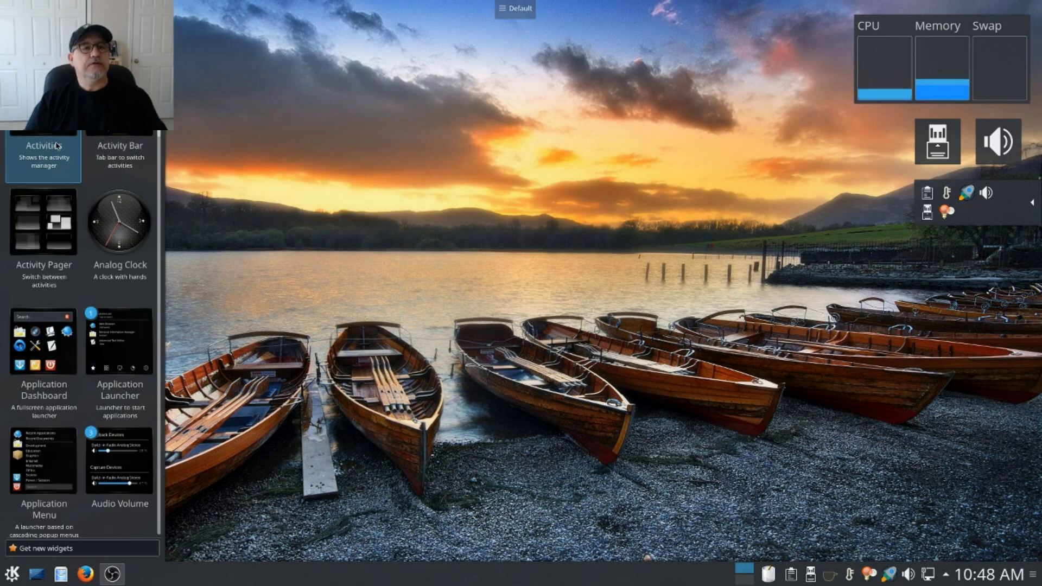
scroll(83, 144, "down", 6)
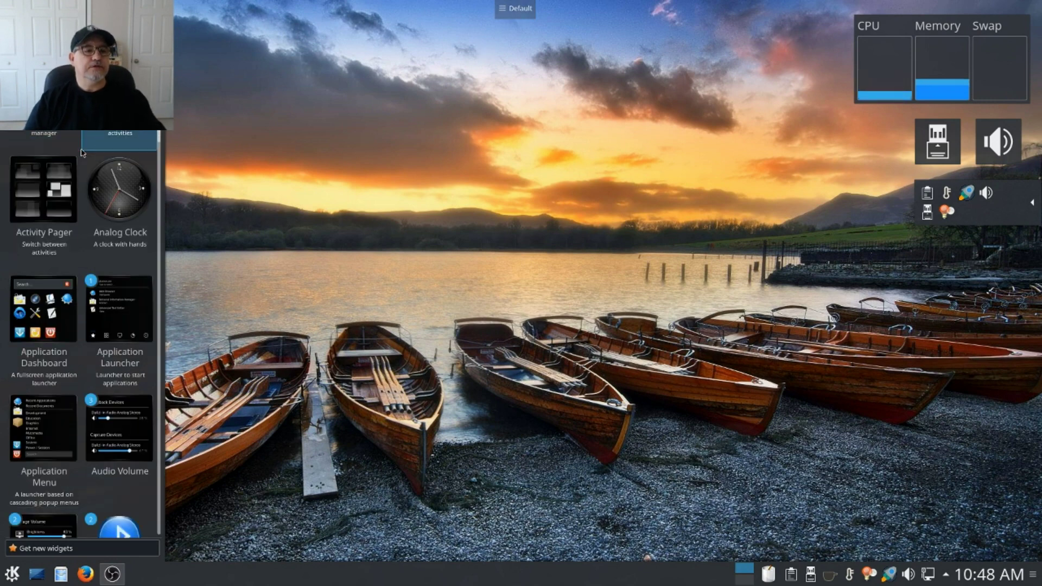
scroll(82, 171, "down", 9)
scroll(80, 171, "down", 9)
scroll(79, 173, "down", 3)
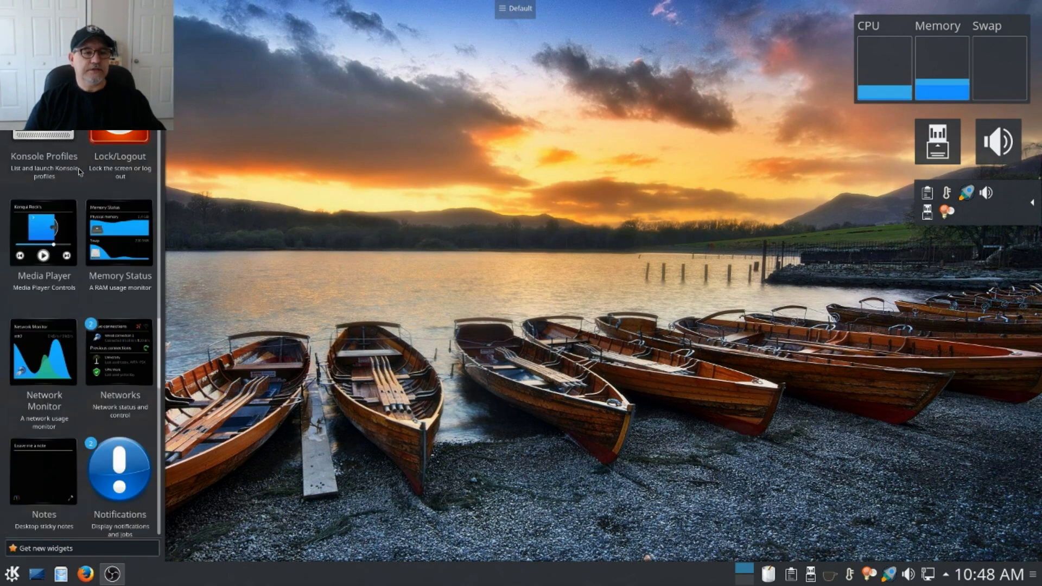
scroll(79, 177, "down", 6)
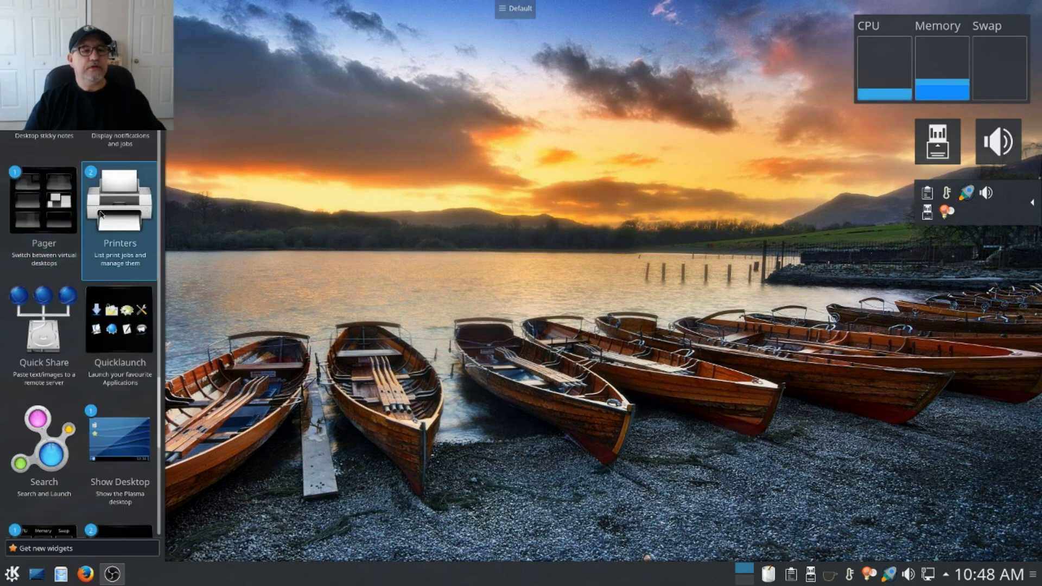
scroll(61, 212, "down", 2)
scroll(60, 215, "down", 2)
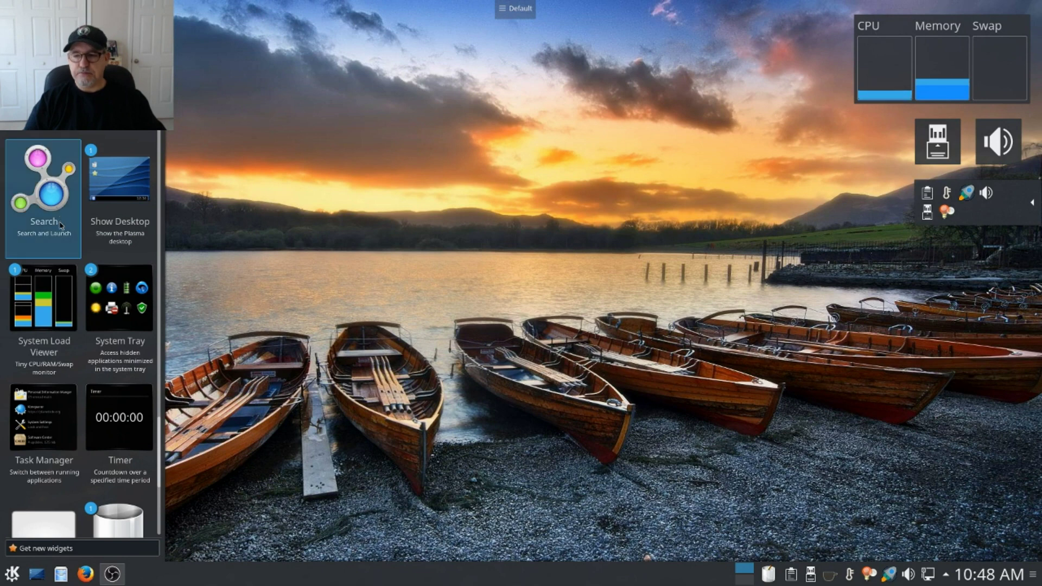
scroll(61, 228, "down", 5)
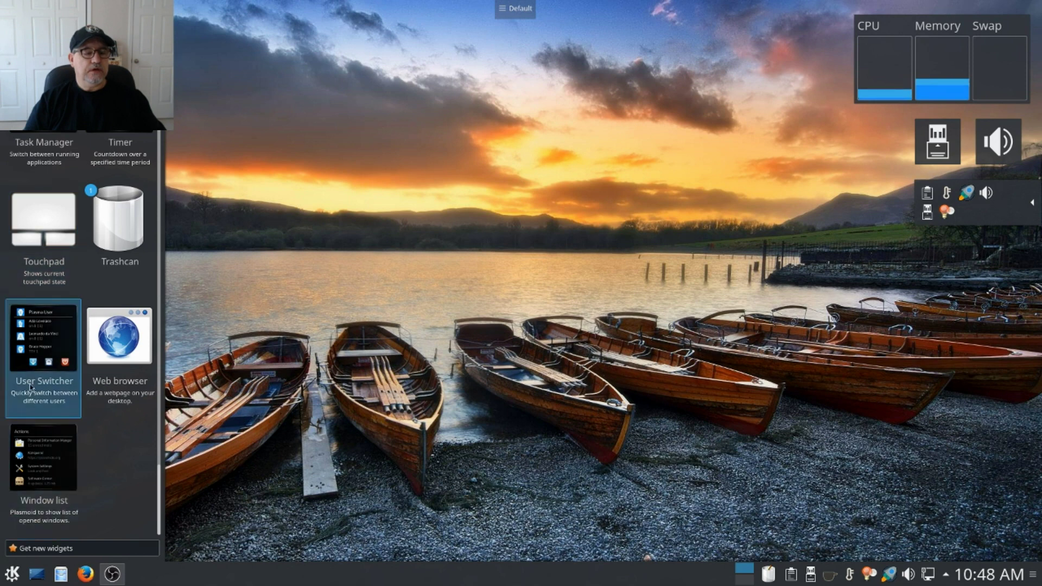
Scroll back up the widget list to reach Analog Clock near the top.
scroll(49, 346, "up", 7)
scroll(60, 314, "up", 4)
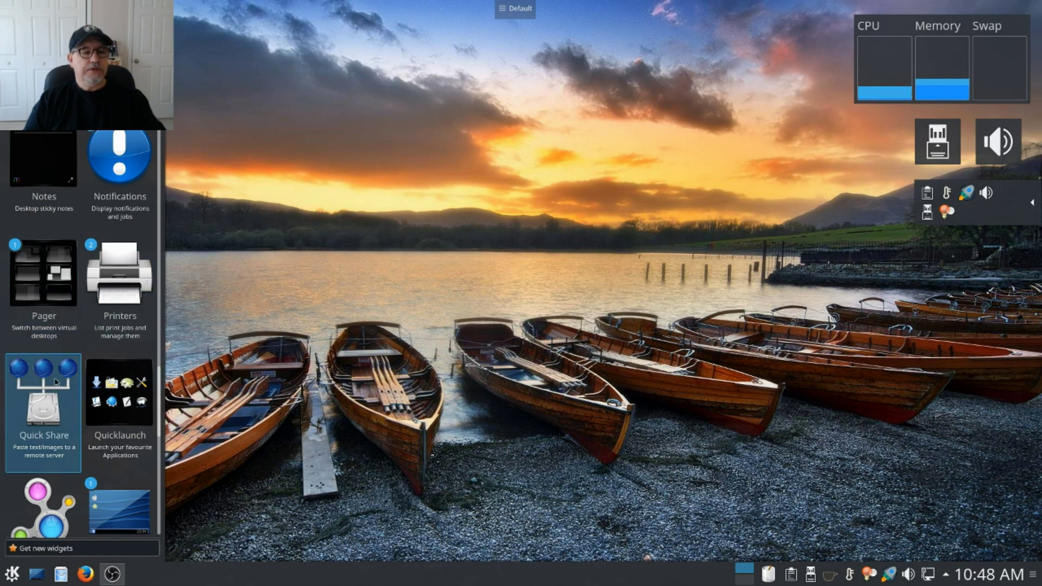
scroll(56, 381, "up", 3)
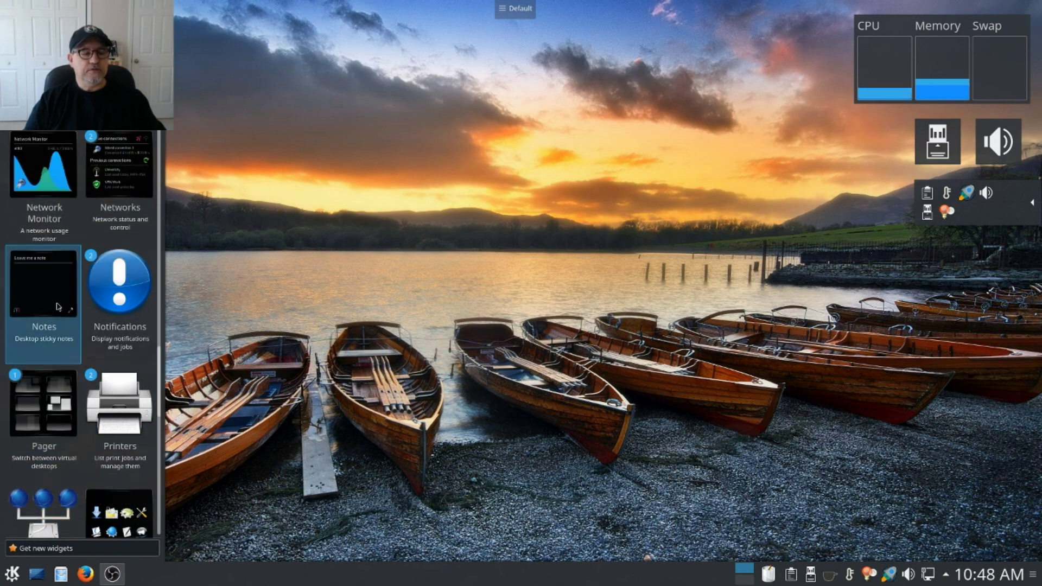
scroll(59, 306, "up", 3)
scroll(49, 193, "up", 3)
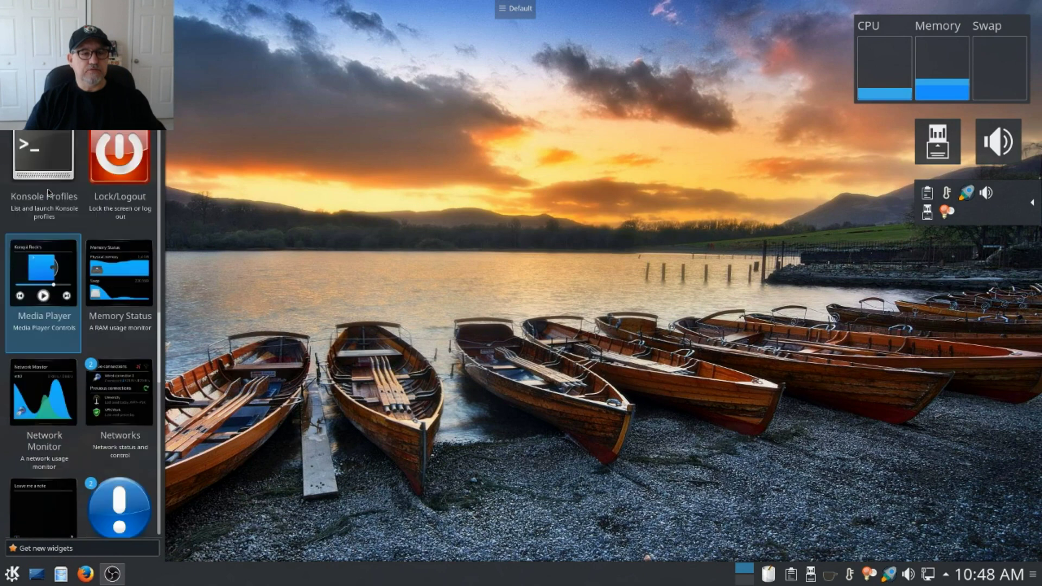
scroll(48, 192, "up", 3)
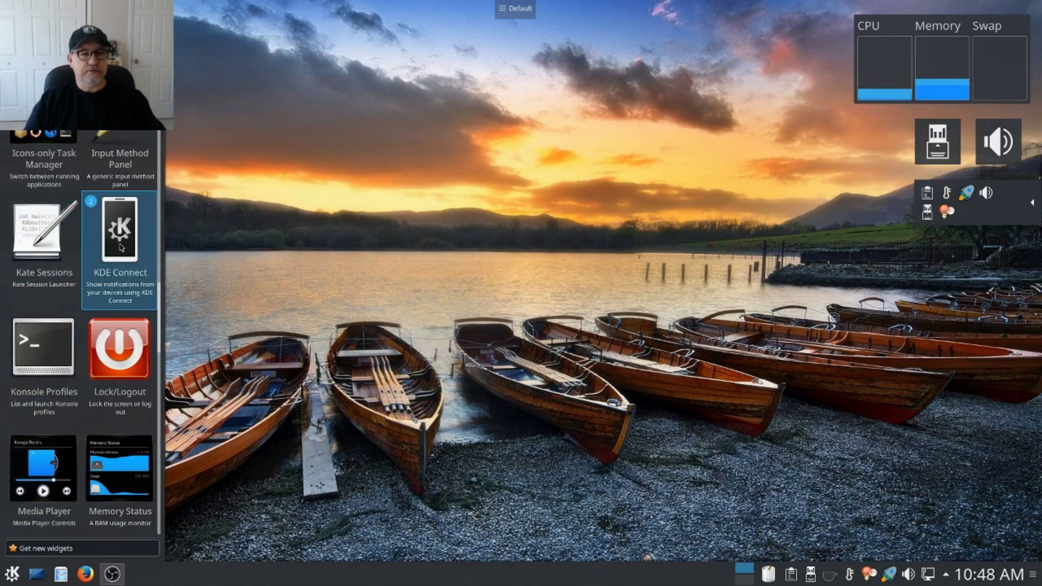
scroll(122, 250, "up", 2)
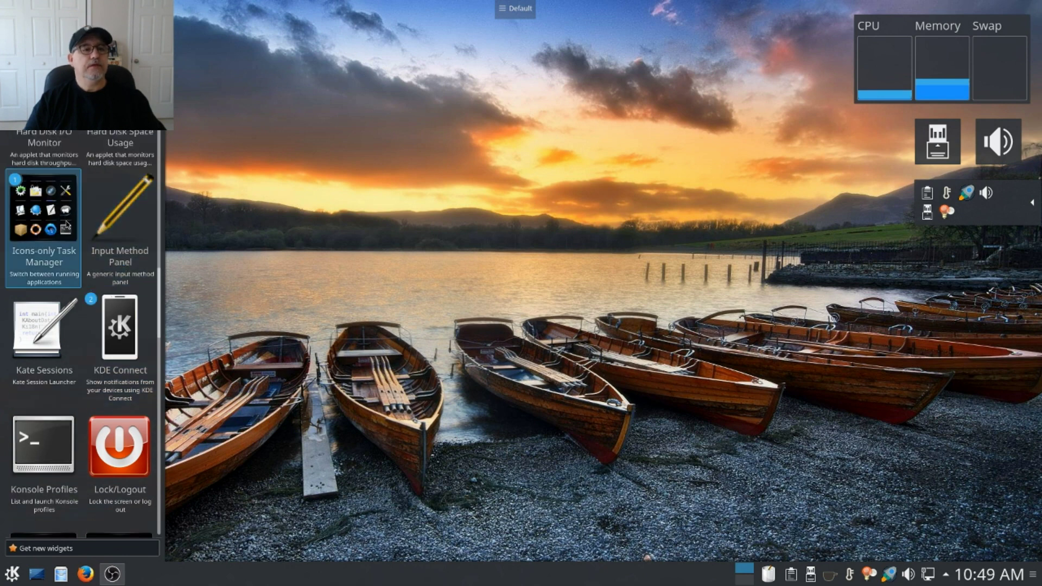
scroll(82, 221, "up", 2)
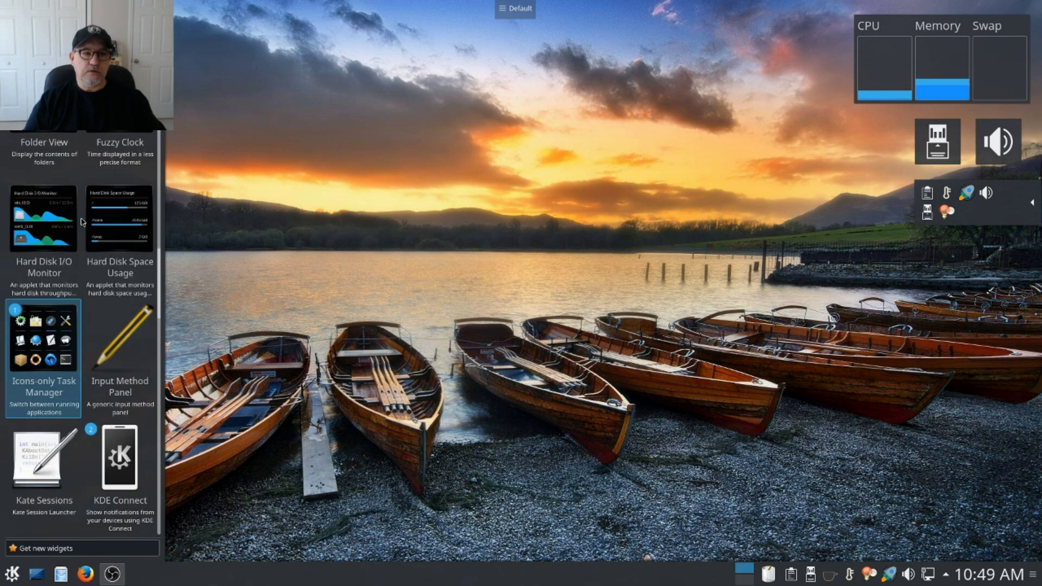
scroll(81, 221, "up", 1)
scroll(119, 162, "up", 2)
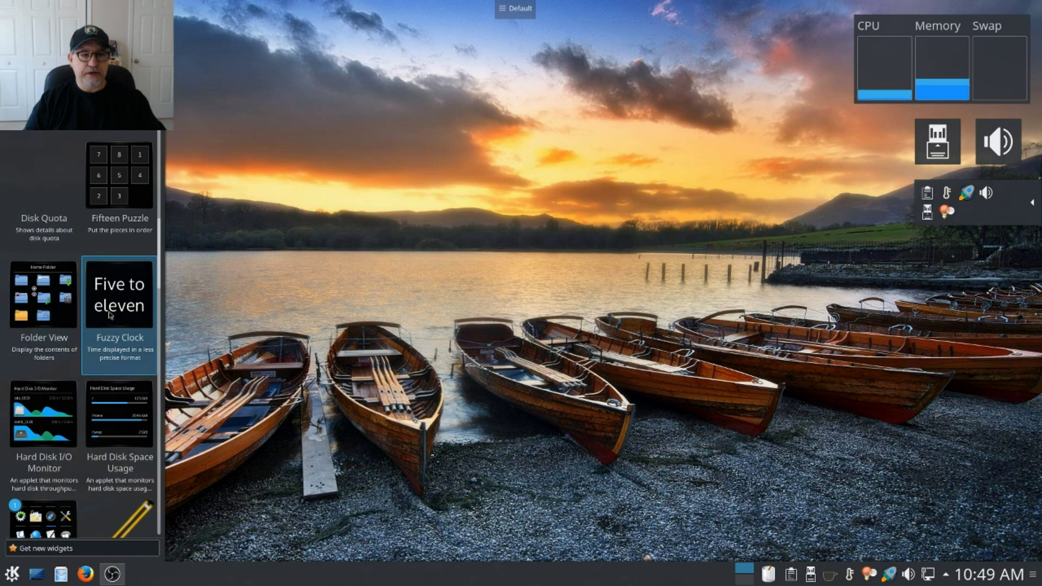
scroll(100, 312, "up", 1)
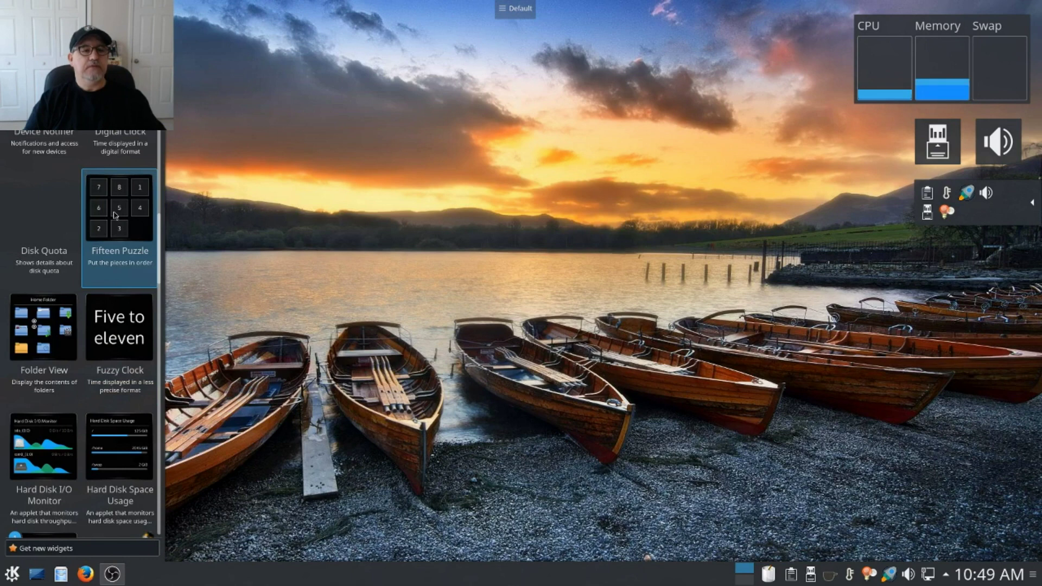
scroll(115, 214, "up", 3)
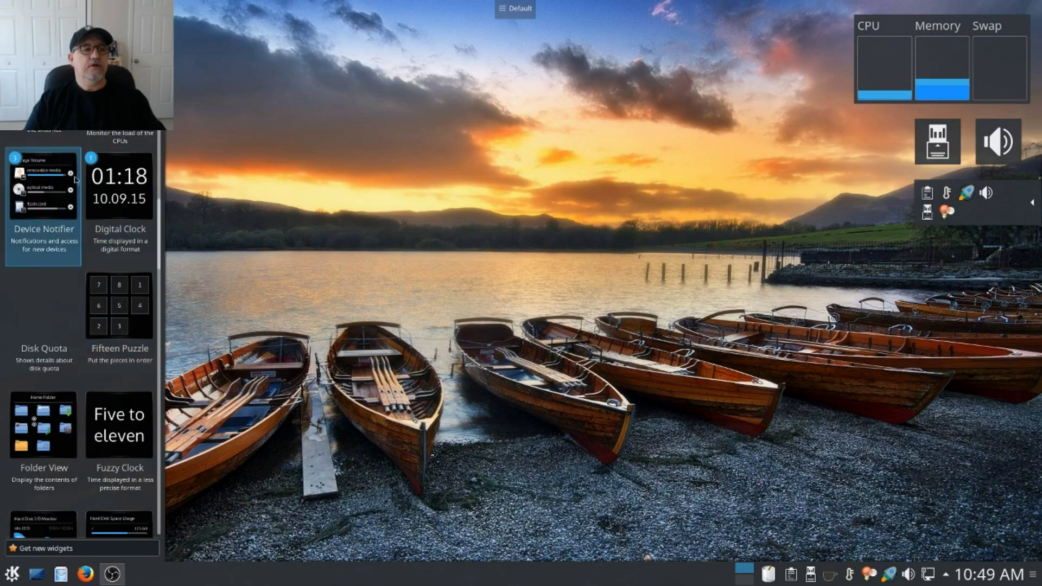
scroll(98, 180, "up", 9)
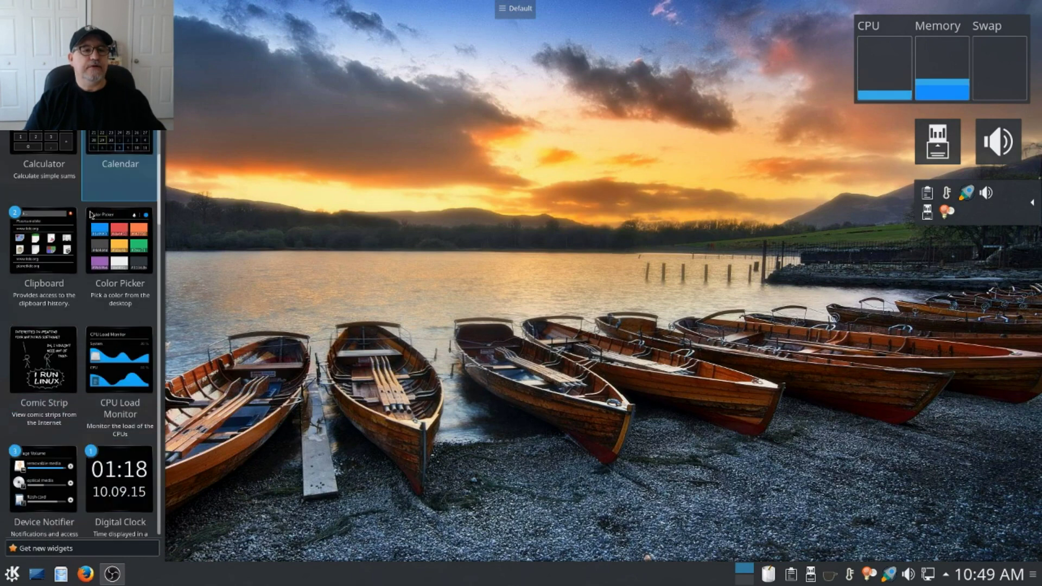
scroll(60, 231, "up", 4)
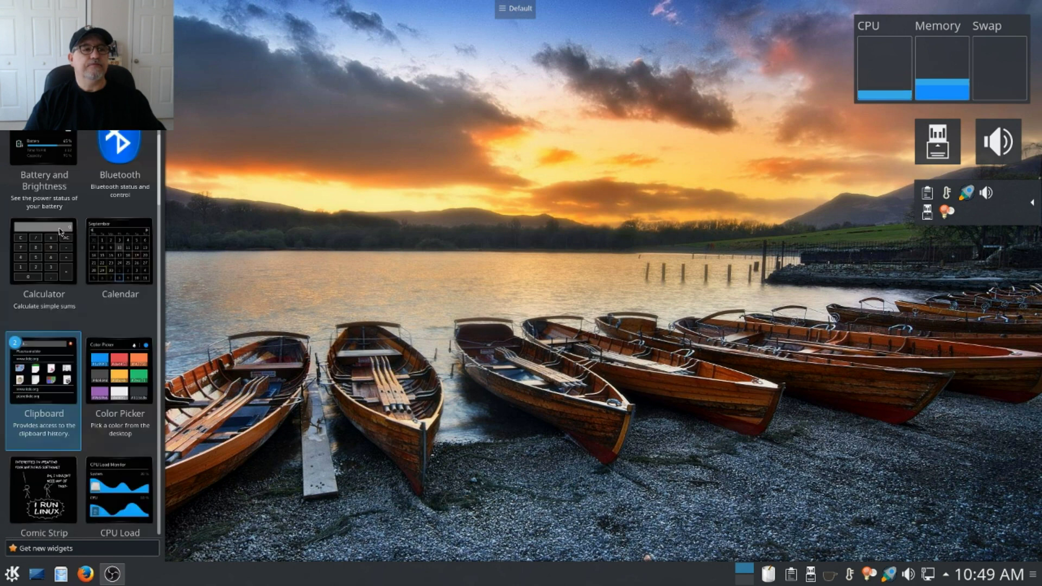
scroll(60, 232, "up", 11)
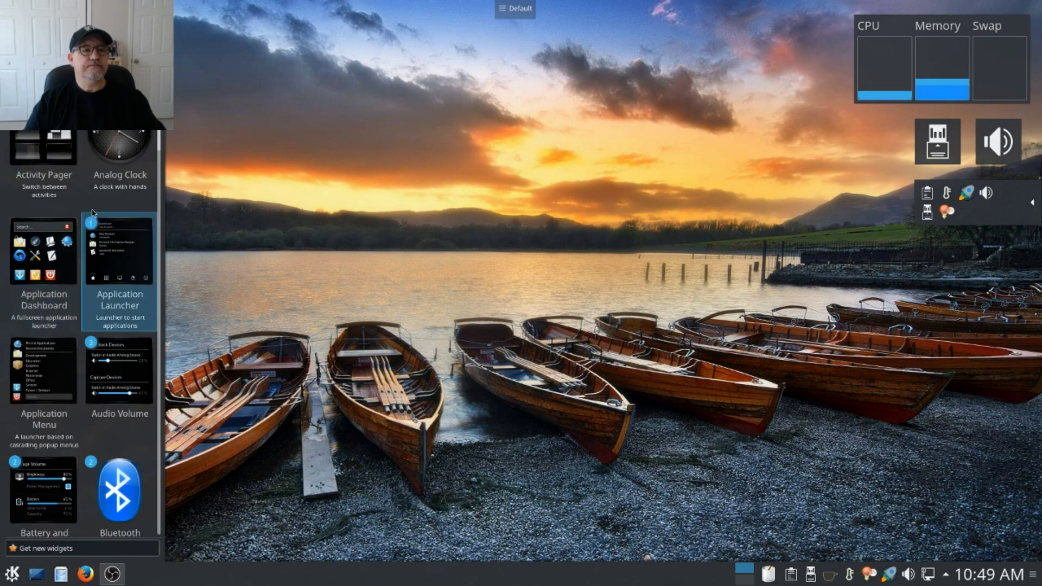
scroll(94, 211, "up", 2)
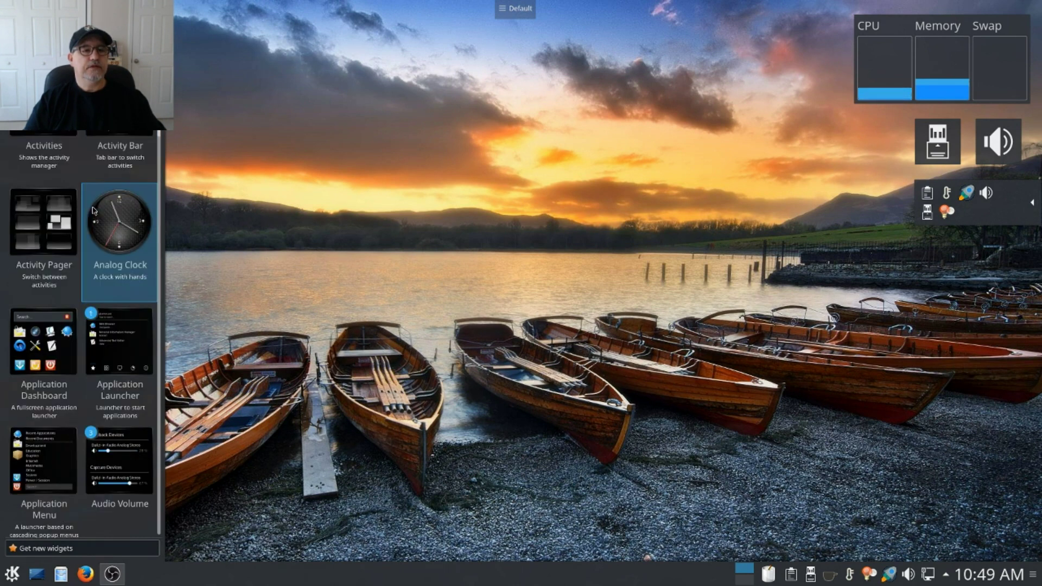
Add the Analog Clock widget, close the sidebar, and try the clock's calendar popup.
double_click(128, 224)
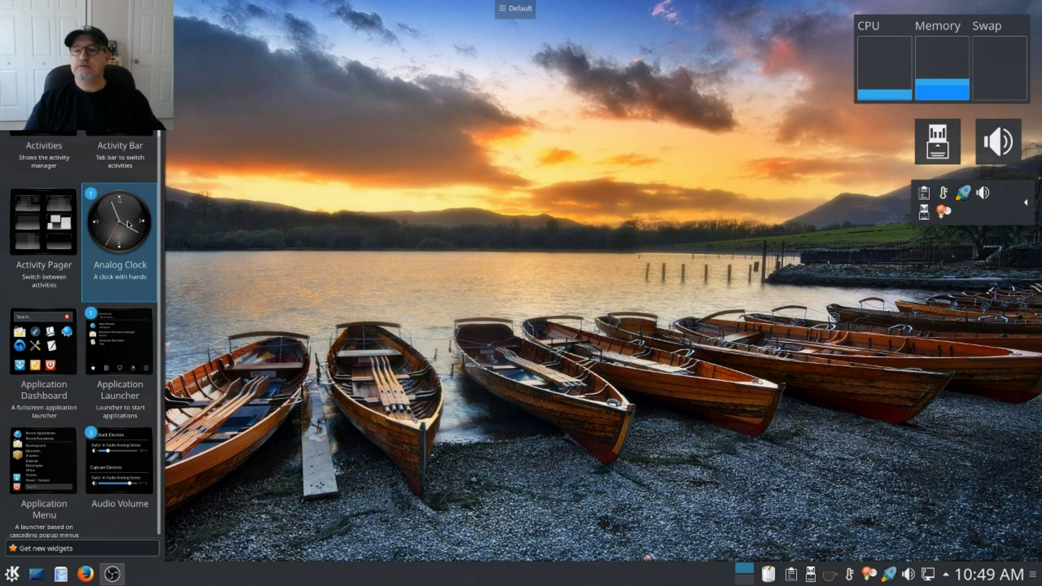
left_click(243, 54)
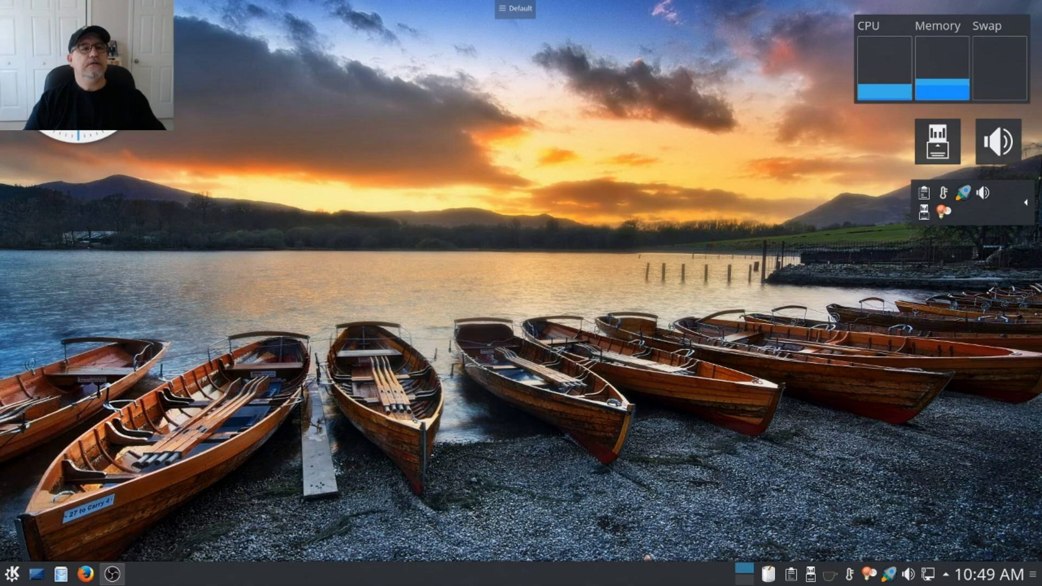
mouse_move(78, 125)
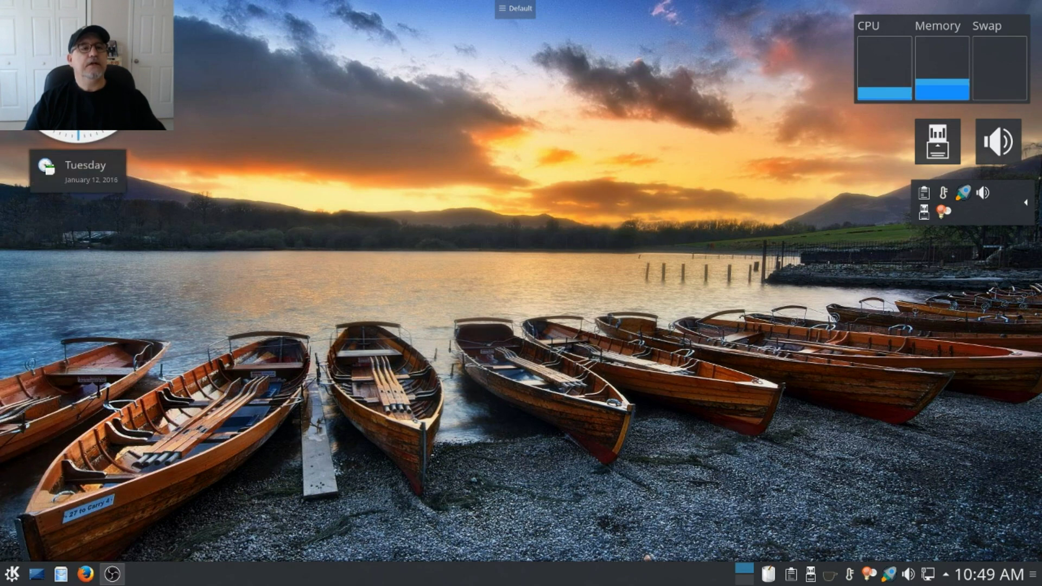
left_click(78, 133)
left_click(189, 83)
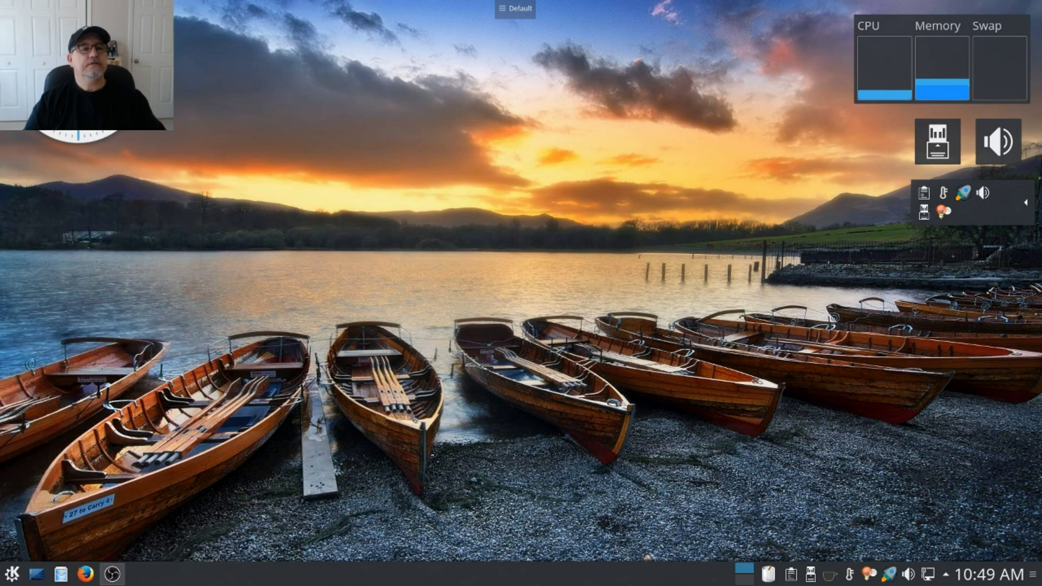
Remove the Analog Clock from the desktop with Remove this Analog Clock.
mouse_move(78, 125)
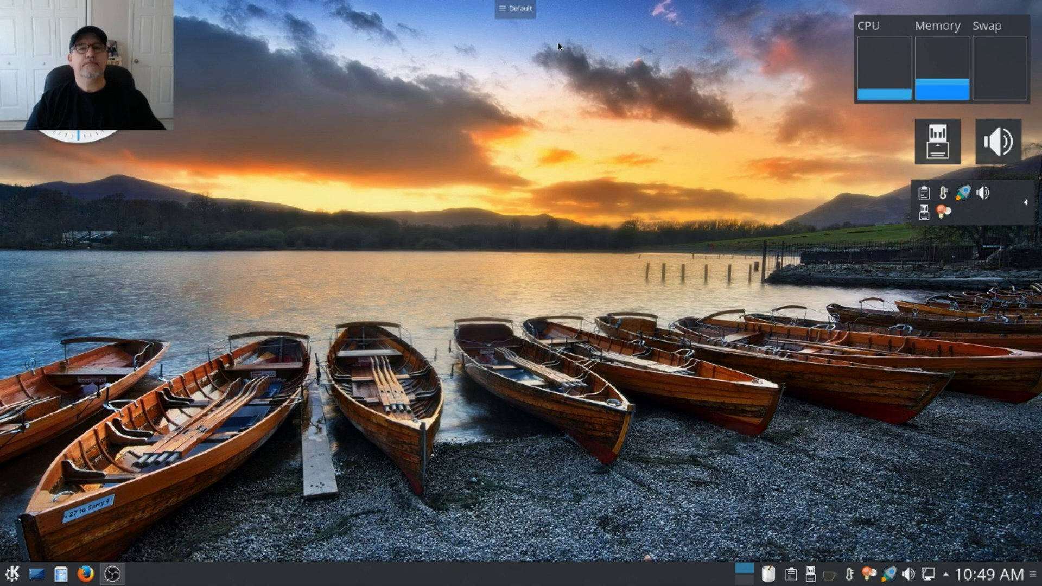
left_click(520, 9)
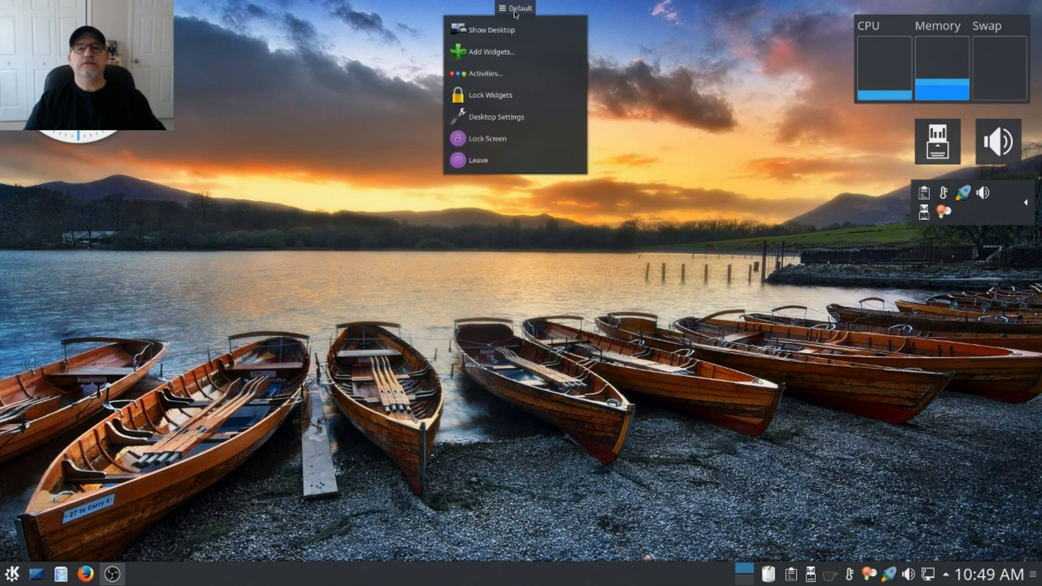
right_click(76, 81)
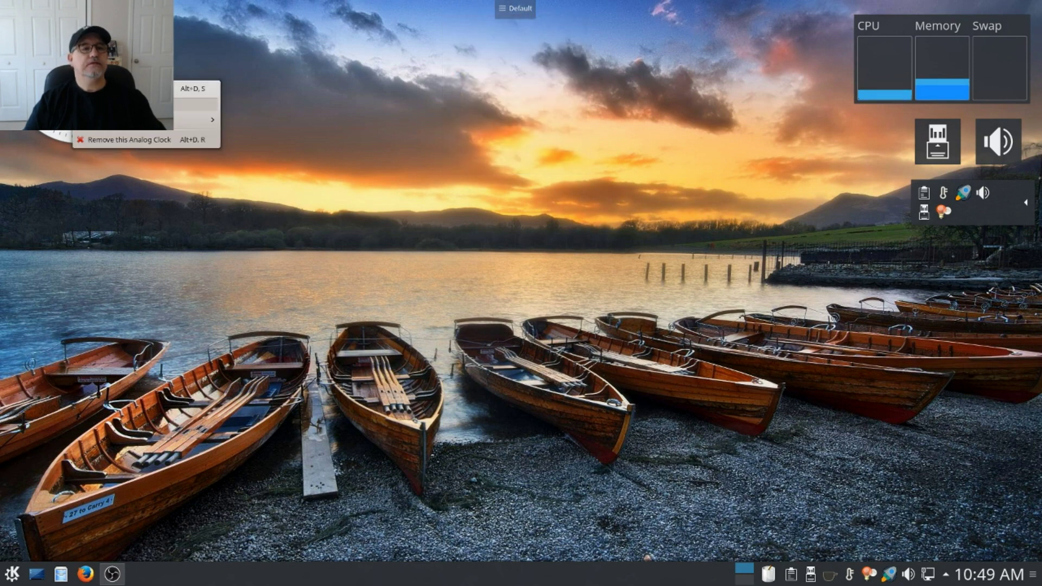
left_click(109, 142)
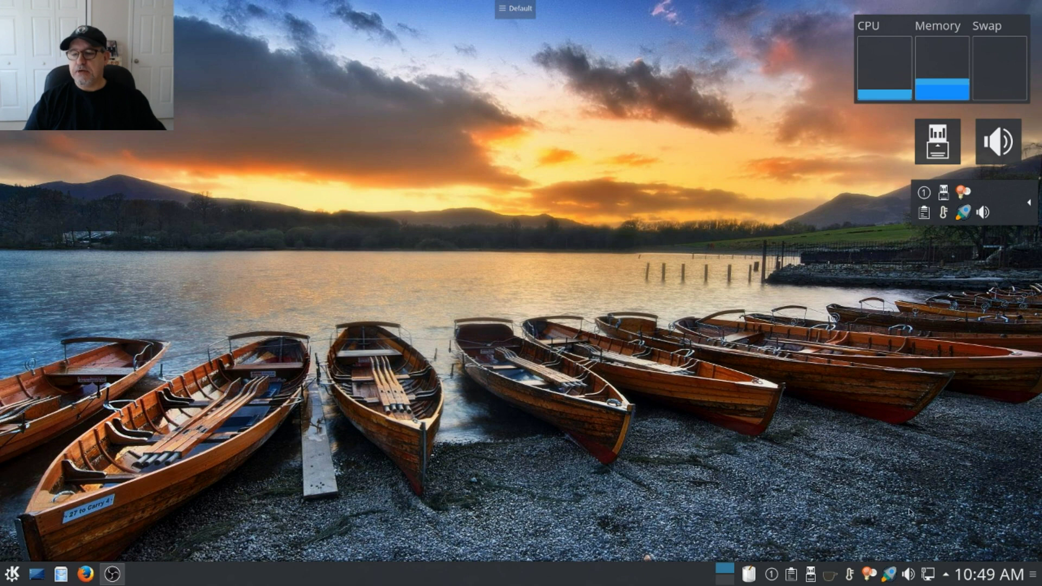
left_click(1035, 574)
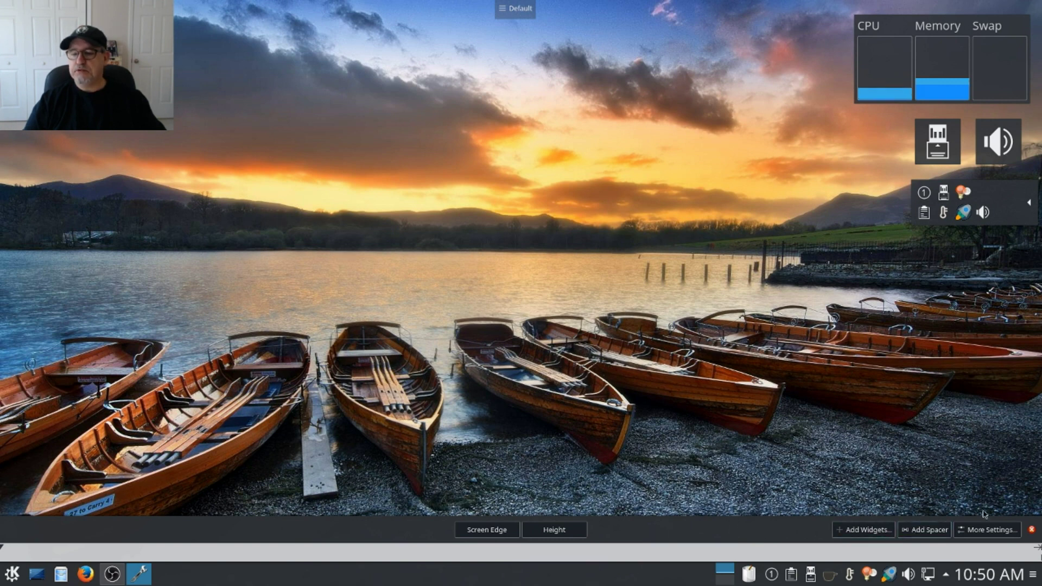
left_click(1031, 532)
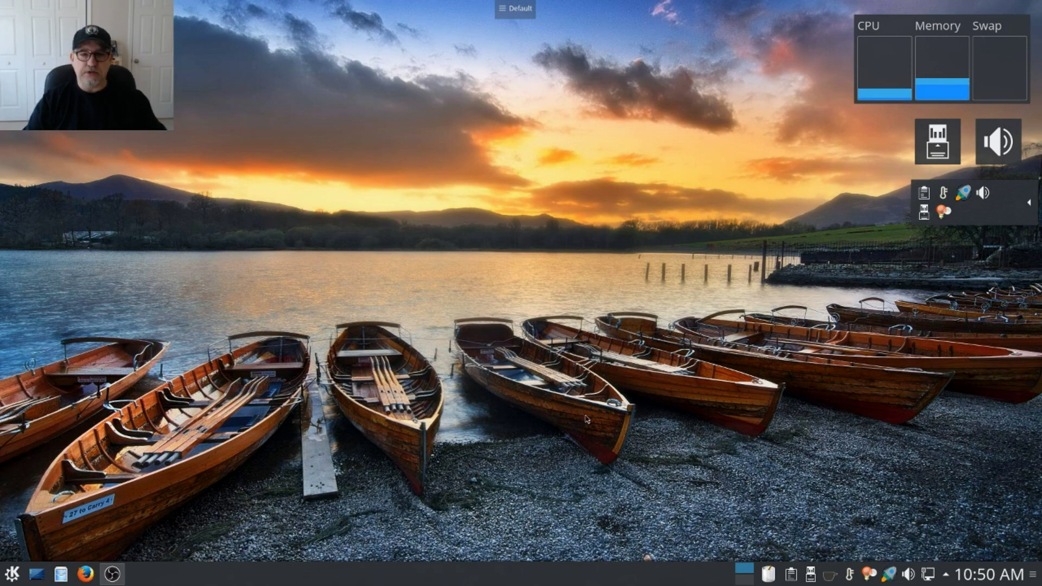
key("alt+space")
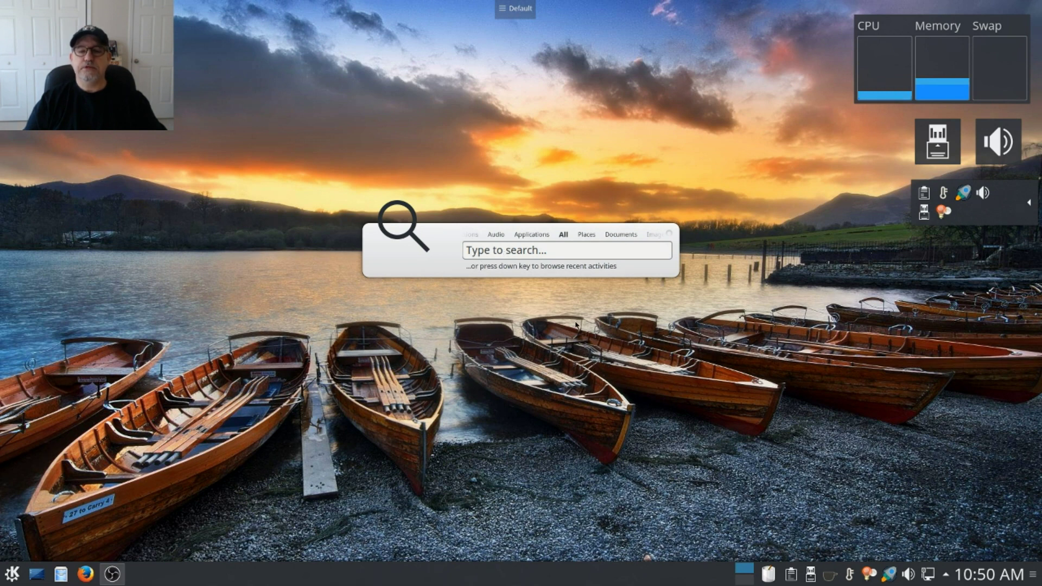
left_click(553, 293)
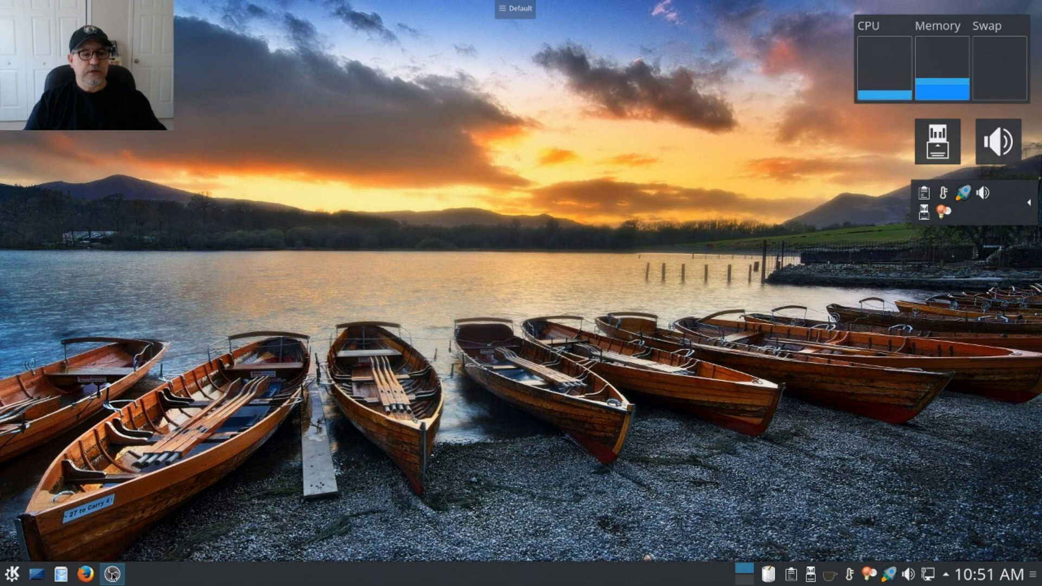
Open the Kickoff launcher from the K button, showing its Favorites list.
mouse_move(113, 575)
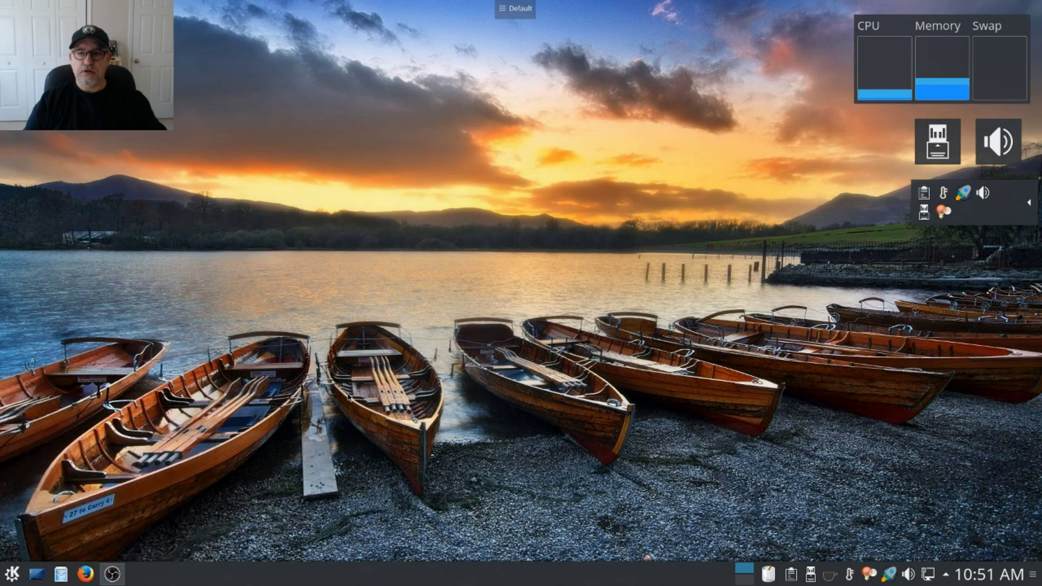
left_click(9, 573)
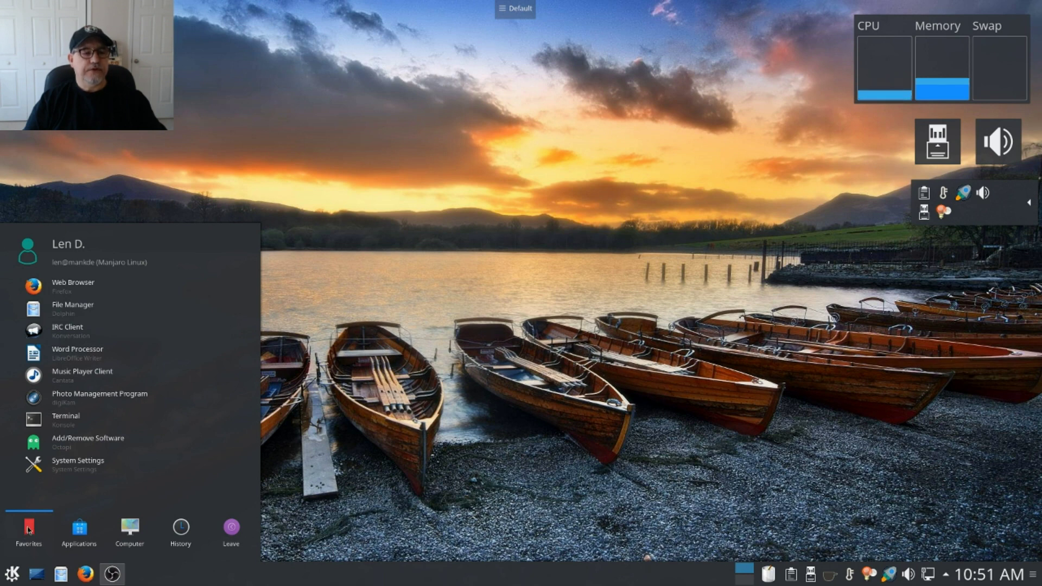
Browse the launcher's Applications, Computer, History and Leave tabs, ending on Applications.
left_click(75, 535)
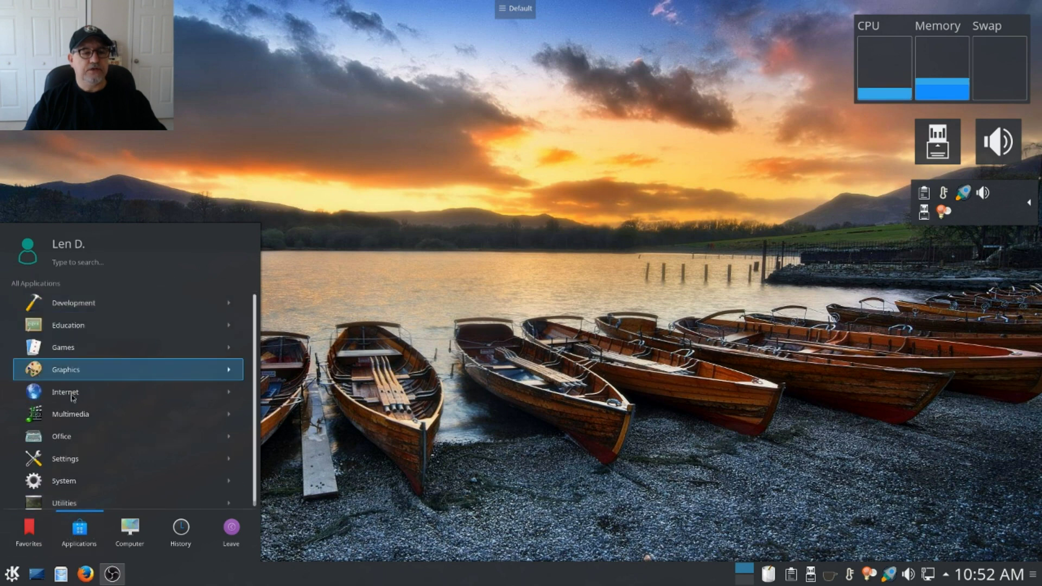
left_click(130, 531)
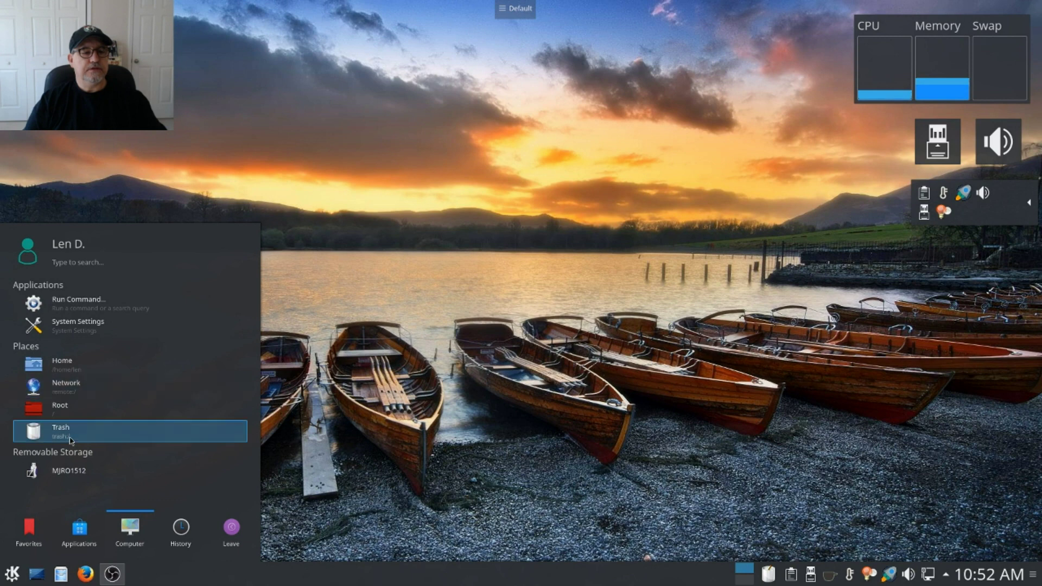
left_click(189, 536)
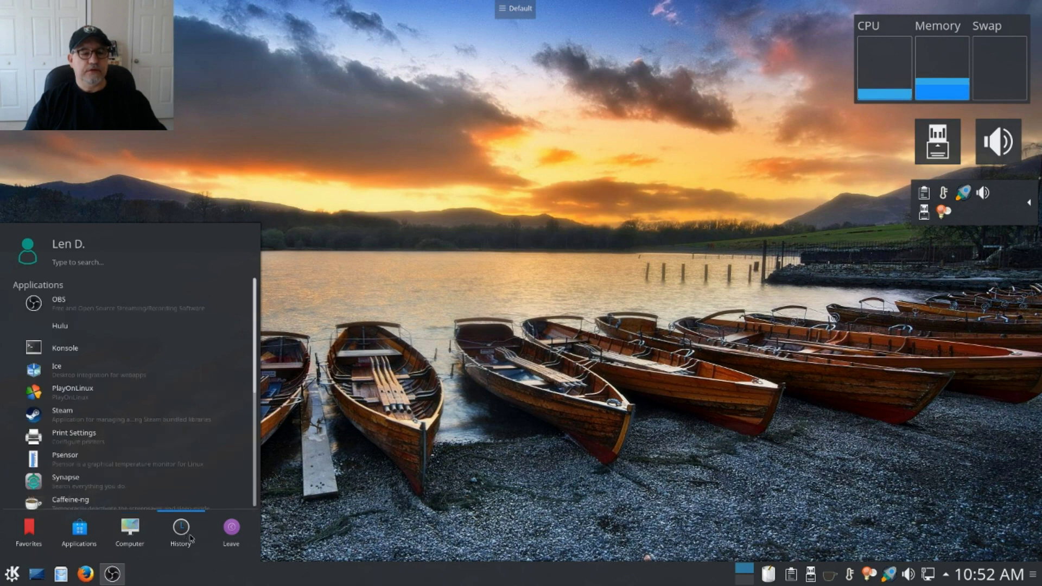
left_click(228, 536)
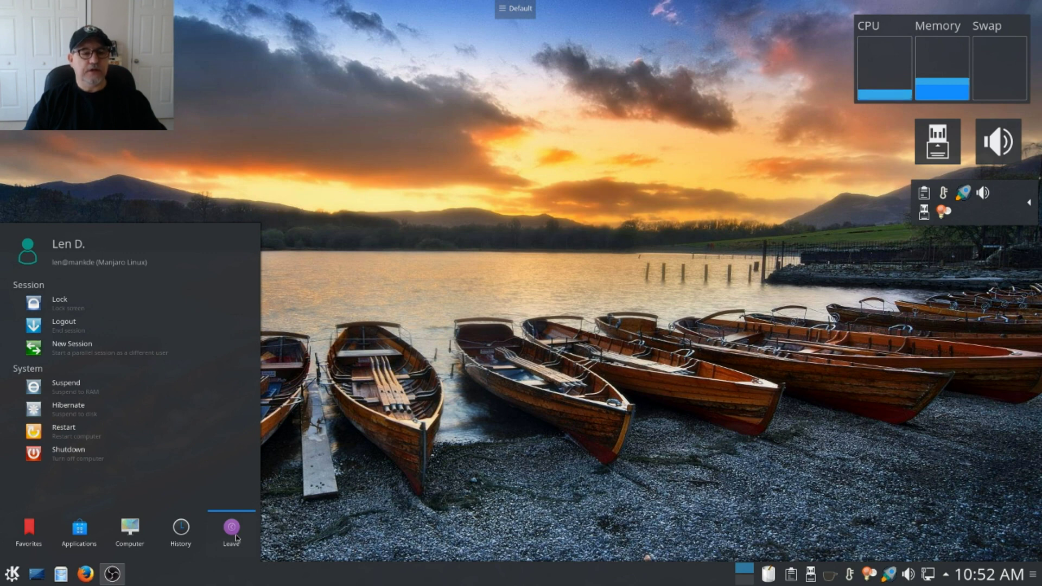
left_click(70, 532)
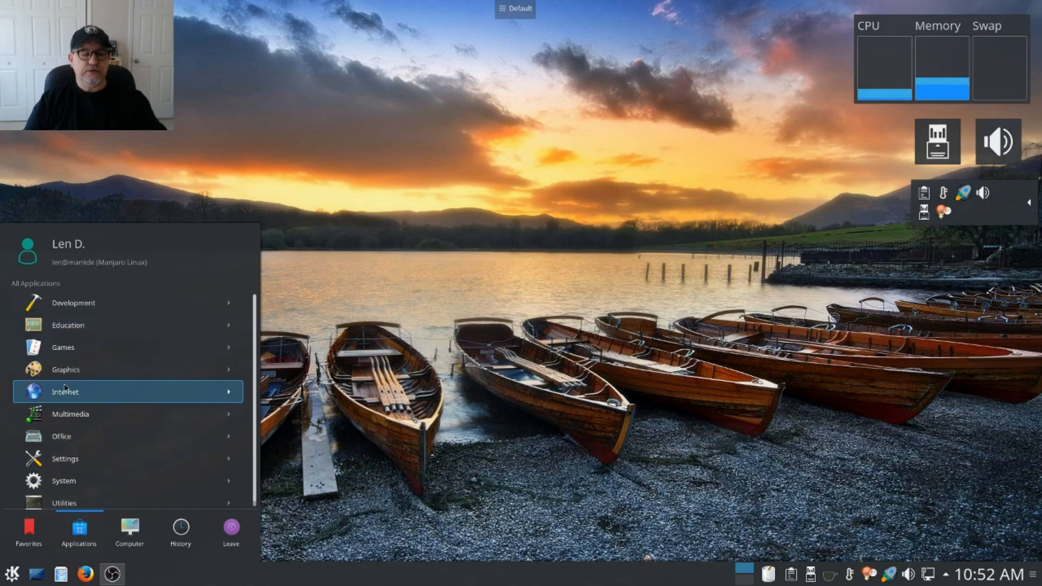
Open the Multimedia category and scroll through its media and video applications.
left_click(71, 416)
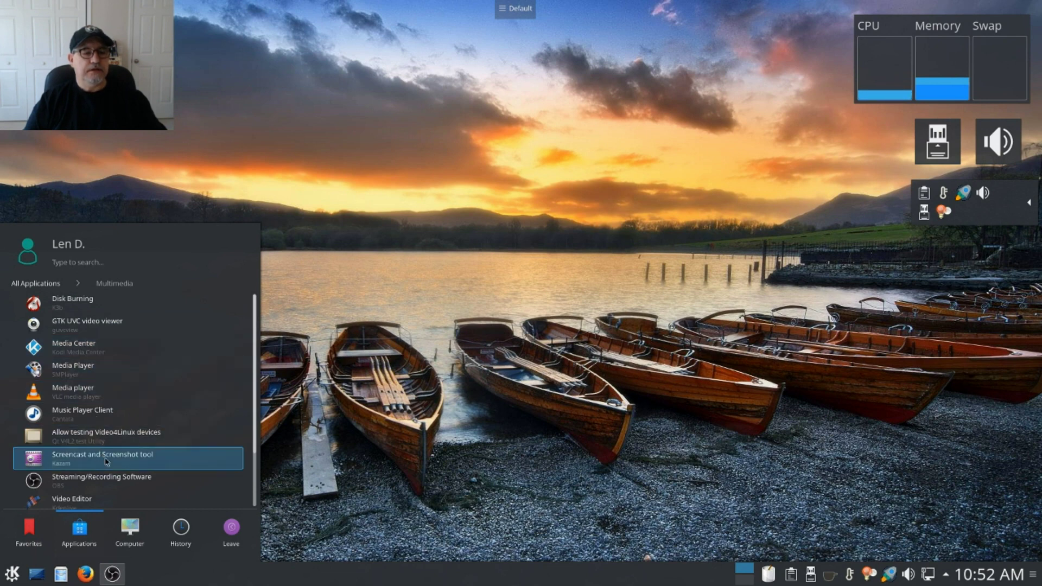
scroll(99, 487, "down", 3)
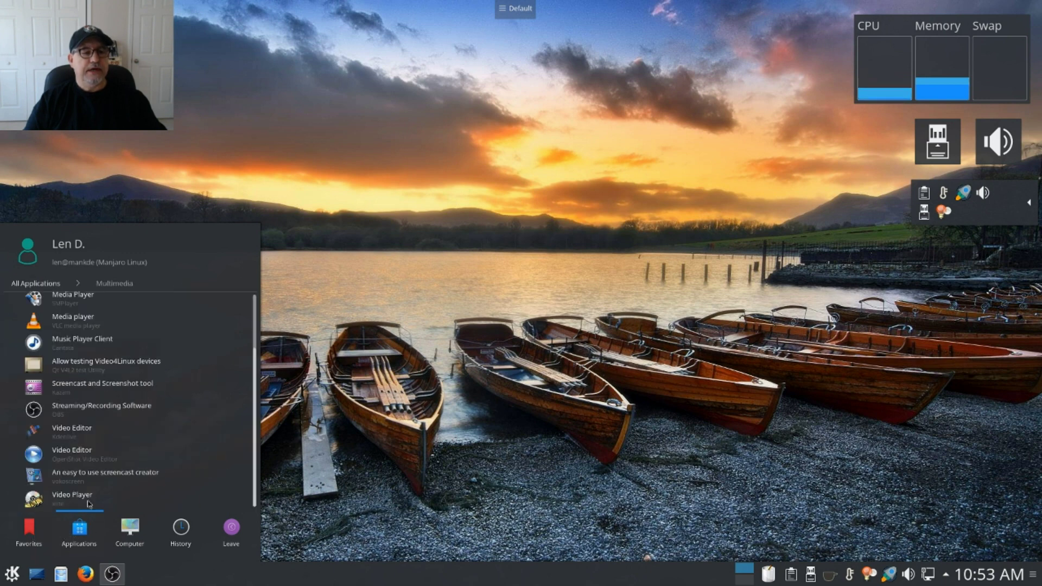
Return to All Applications, then open and scroll through the Graphics category.
left_click(47, 285)
left_click(83, 364)
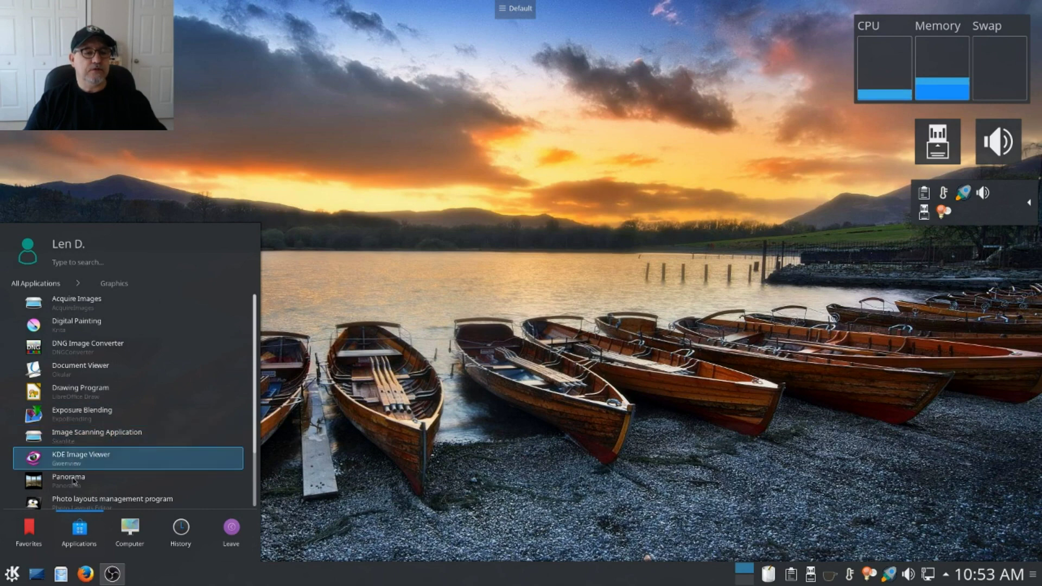
scroll(78, 482, "down", 1)
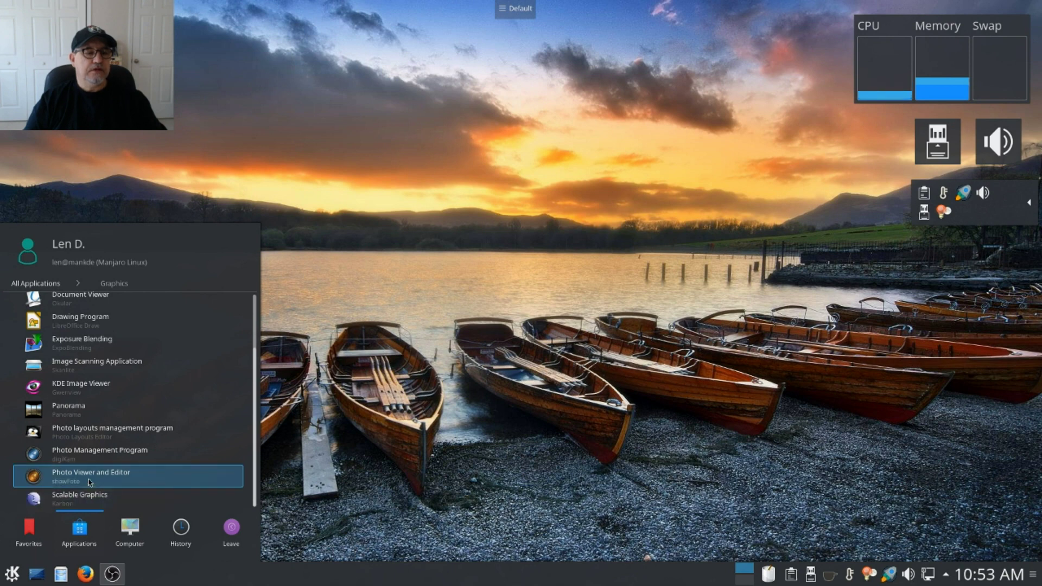
scroll(89, 482, "up", 3)
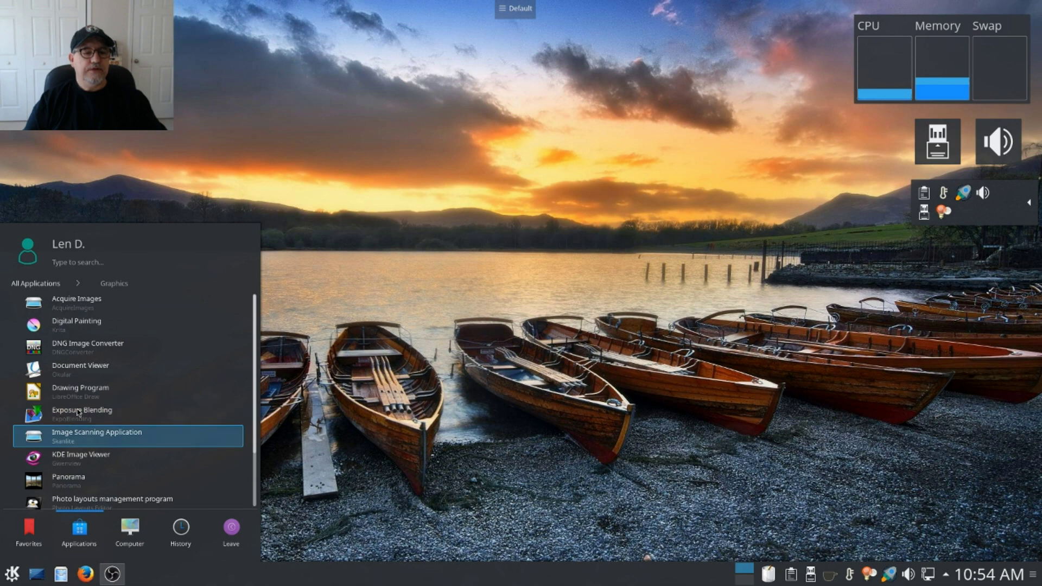
Close the launcher, open Desktop Settings, and select the teal Maia wallpaper.
left_click(49, 284)
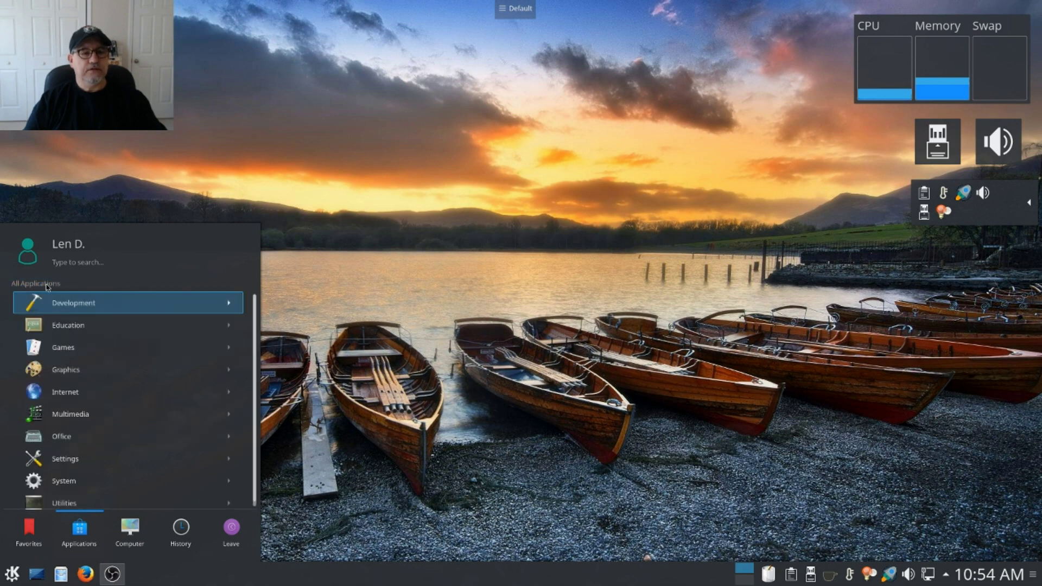
left_click(428, 212)
right_click(427, 212)
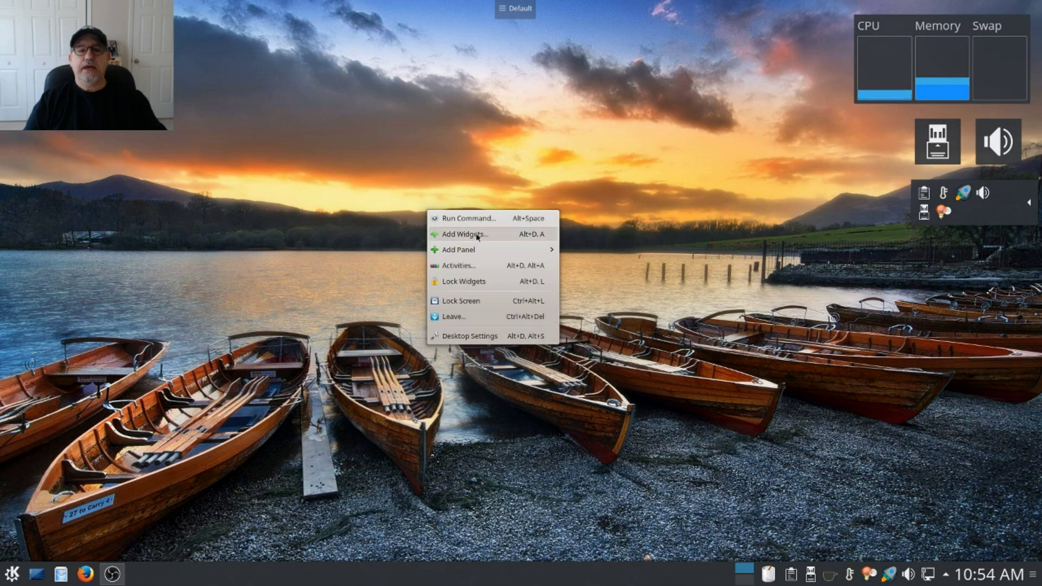
mouse_move(469, 248)
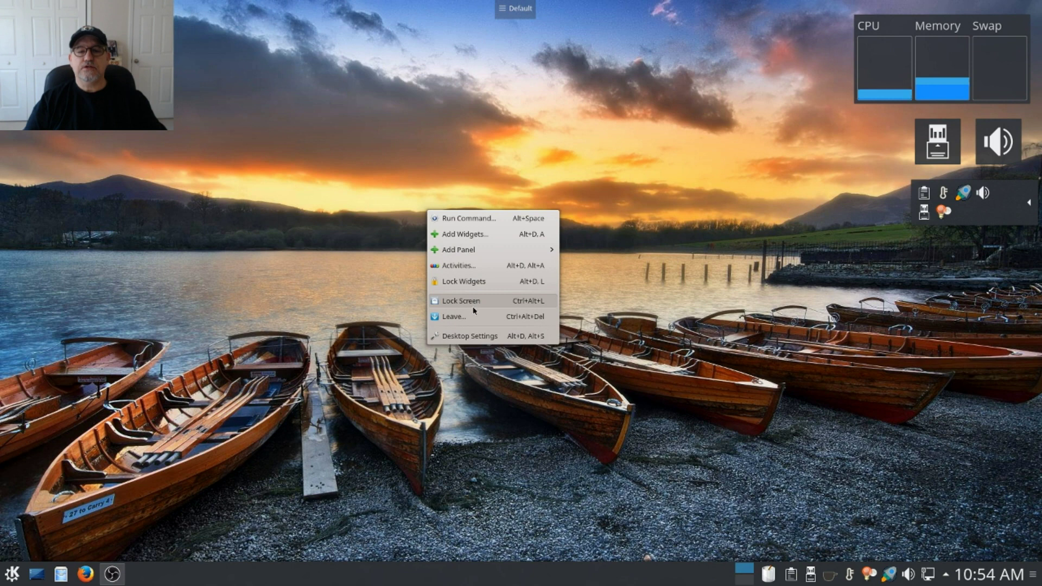
left_click(470, 336)
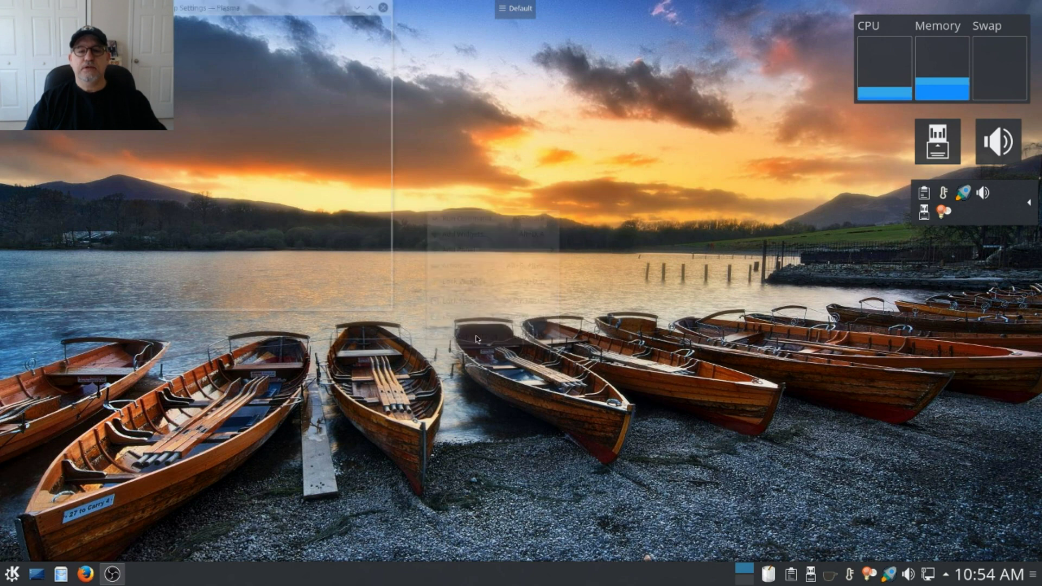
left_click_drag(282, 12, 657, 155)
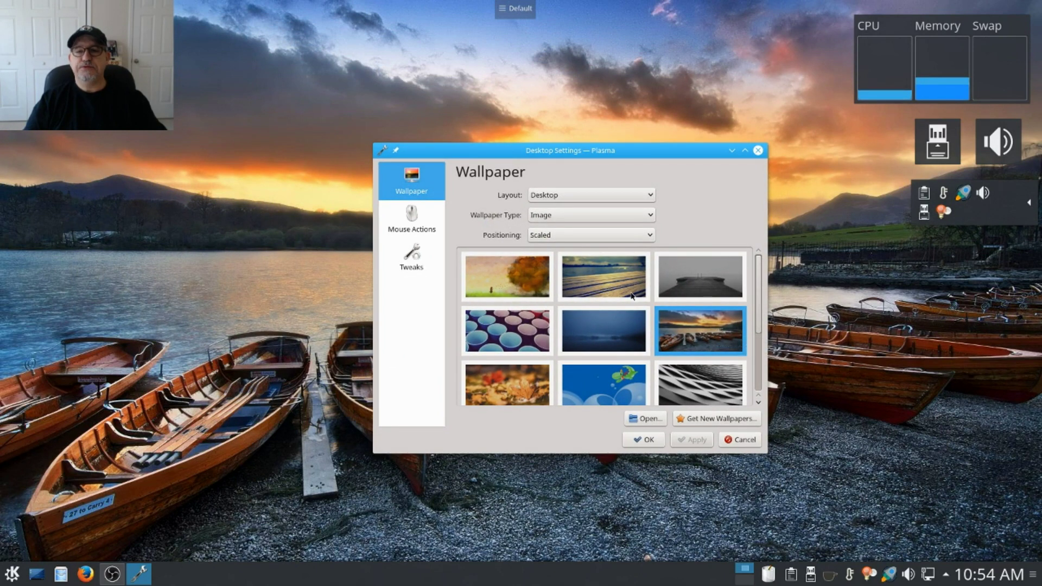
scroll(614, 326, "down", 3)
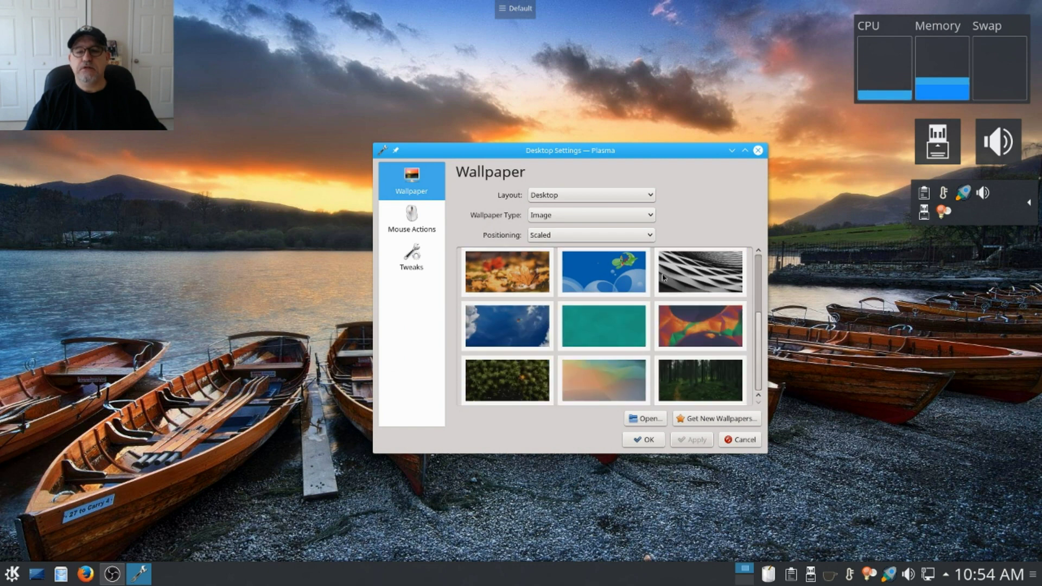
left_click(596, 329)
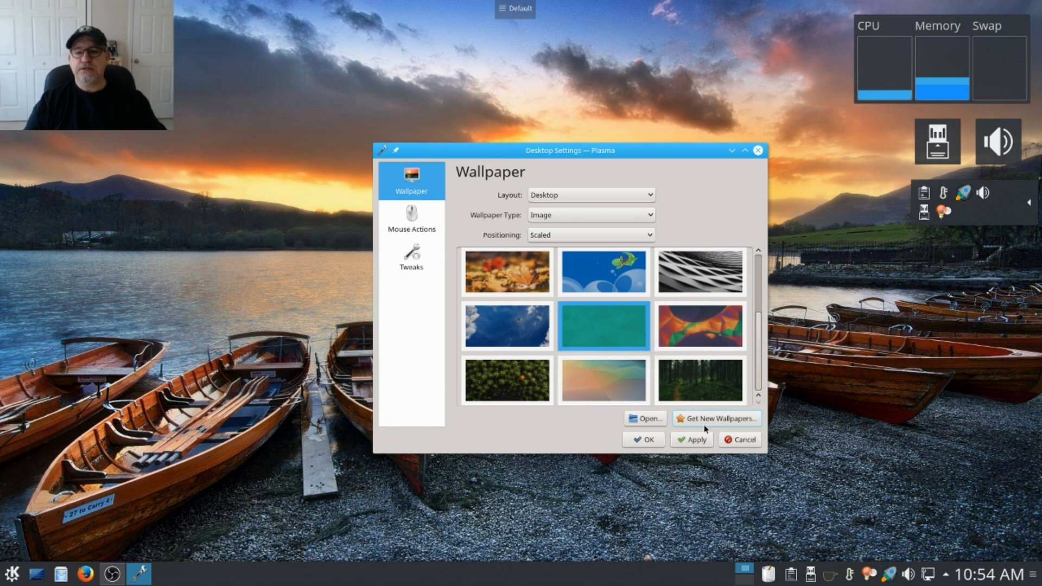
Apply the teal Maia wallpaper and close the Desktop Settings dialog.
left_click(697, 442)
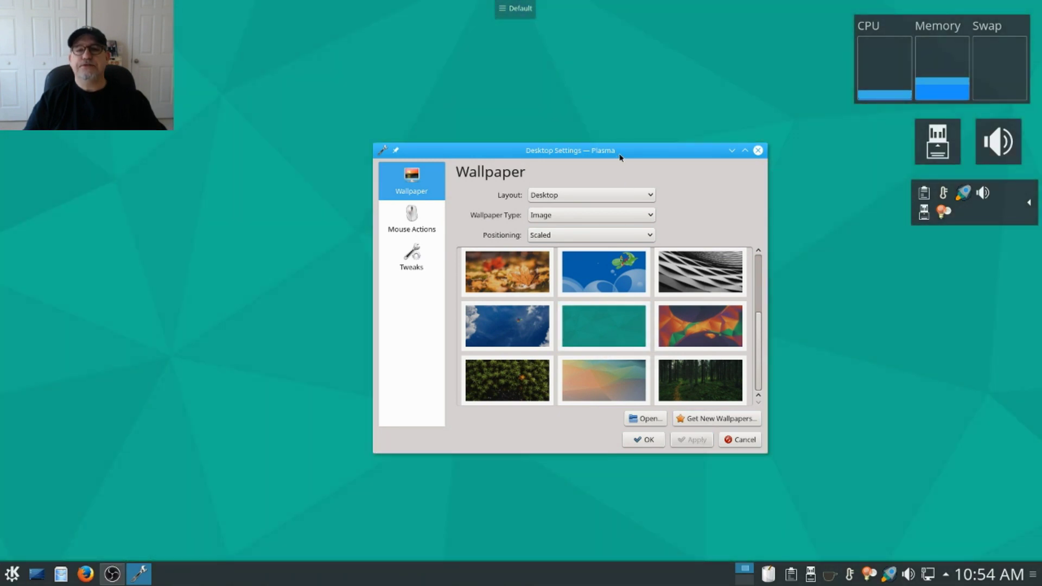
left_click_drag(621, 157, 523, 116)
left_click(661, 109)
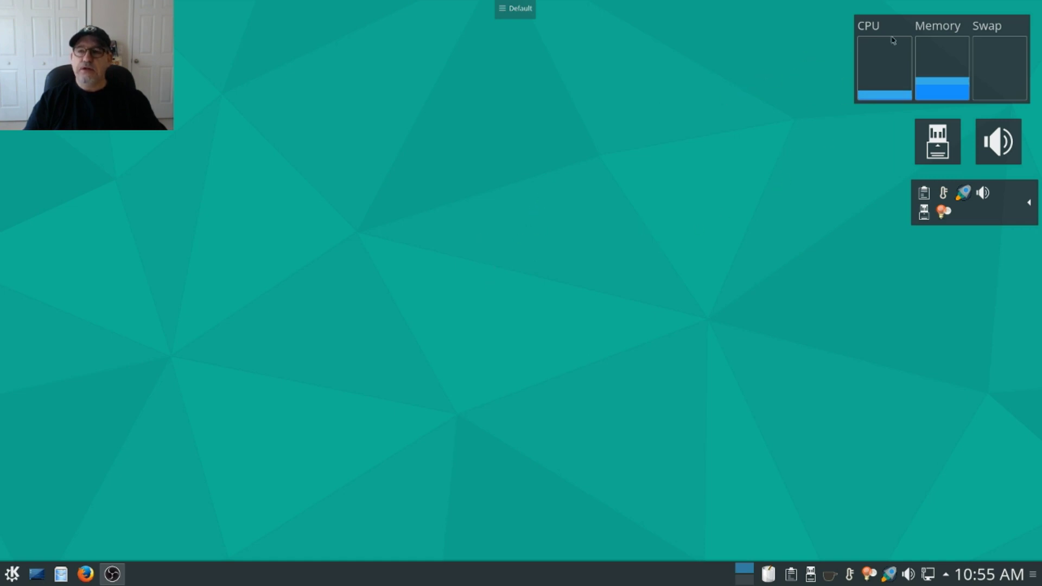
Close the stray menus and settings, then remove the CPU, Memory and Swap System Load Viewer widget.
right_click(964, 26)
left_click(955, 32)
right_click(956, 20)
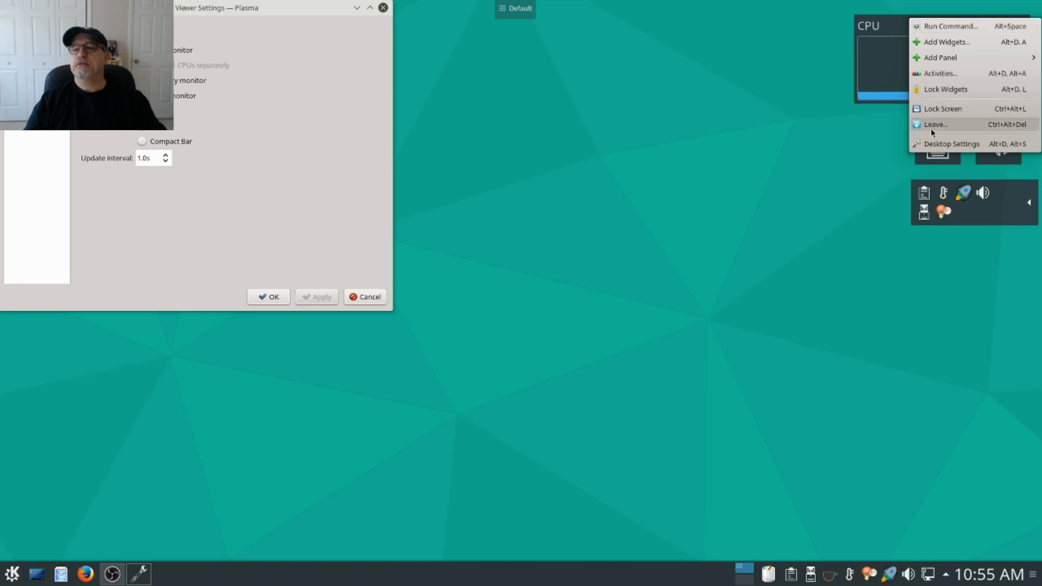
left_click(682, 143)
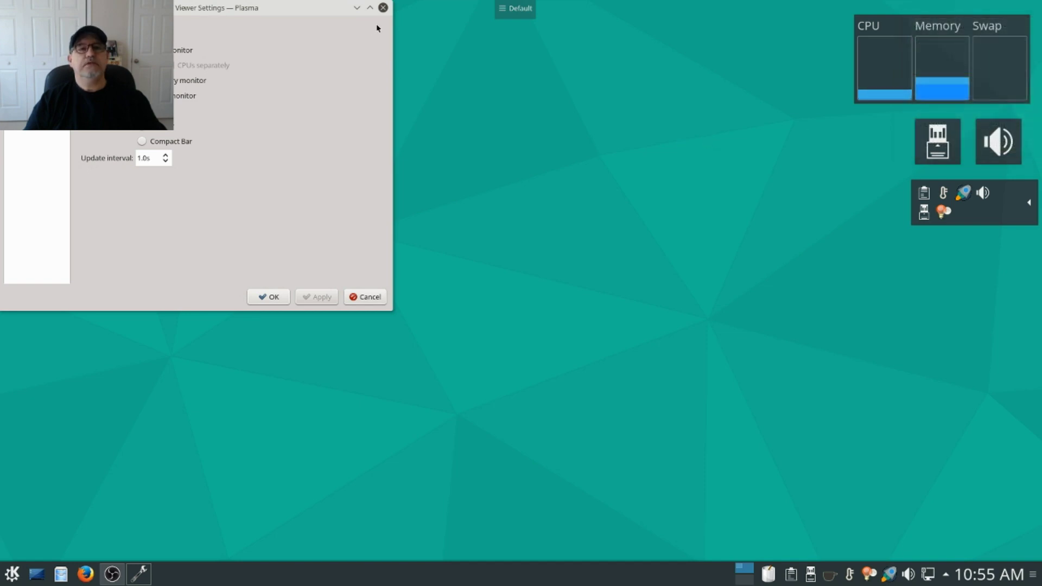
left_click(382, 8)
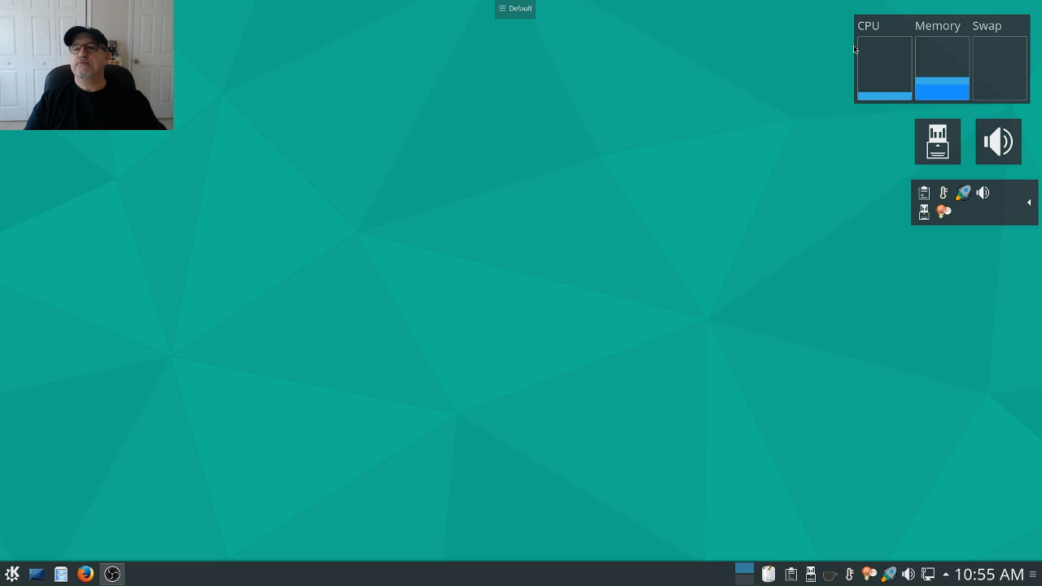
right_click(880, 80)
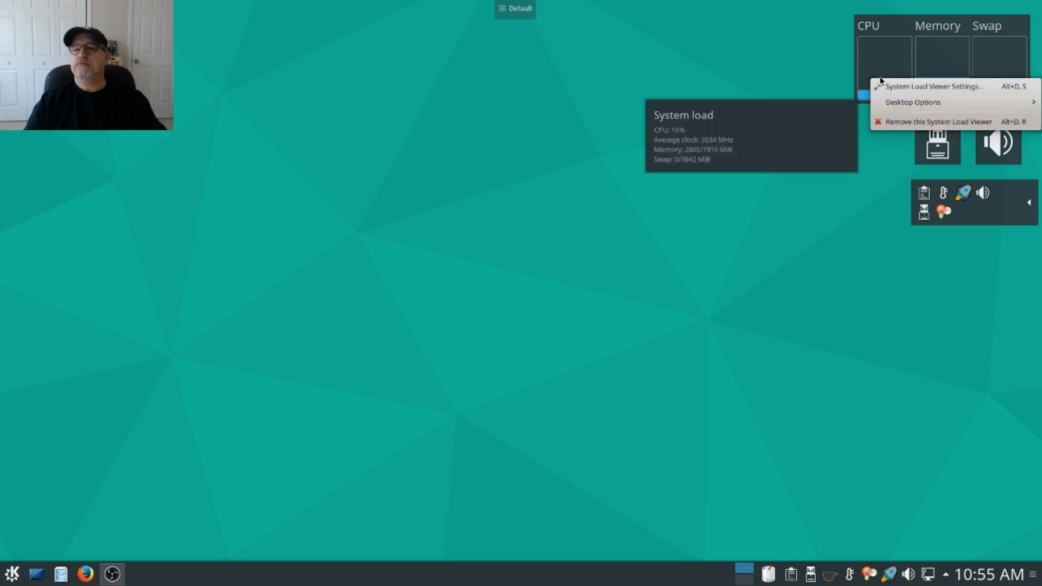
left_click(899, 123)
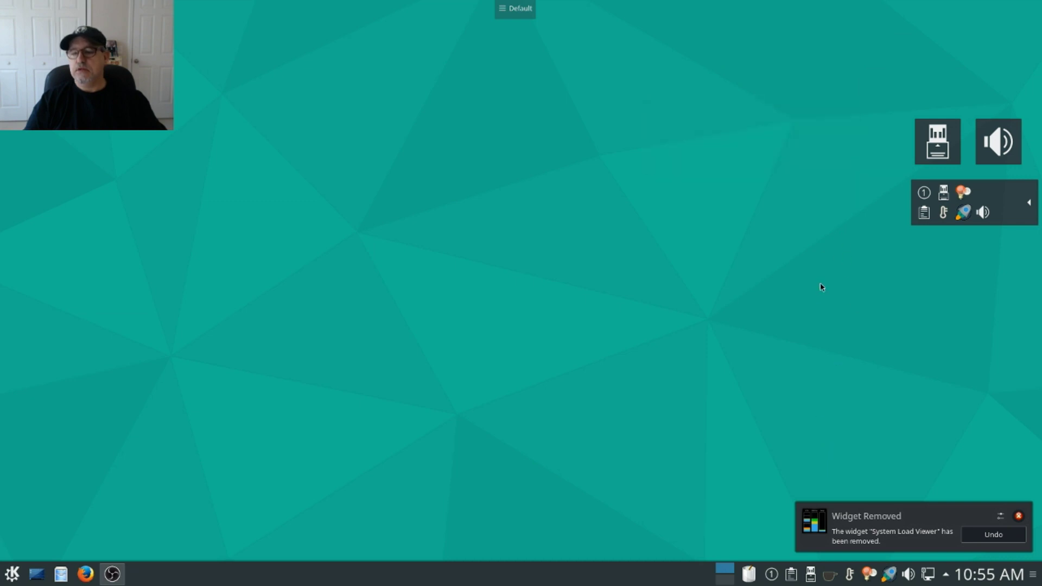
Remove the Device Notifier and Audio Volume widgets from the desktop.
right_click(943, 140)
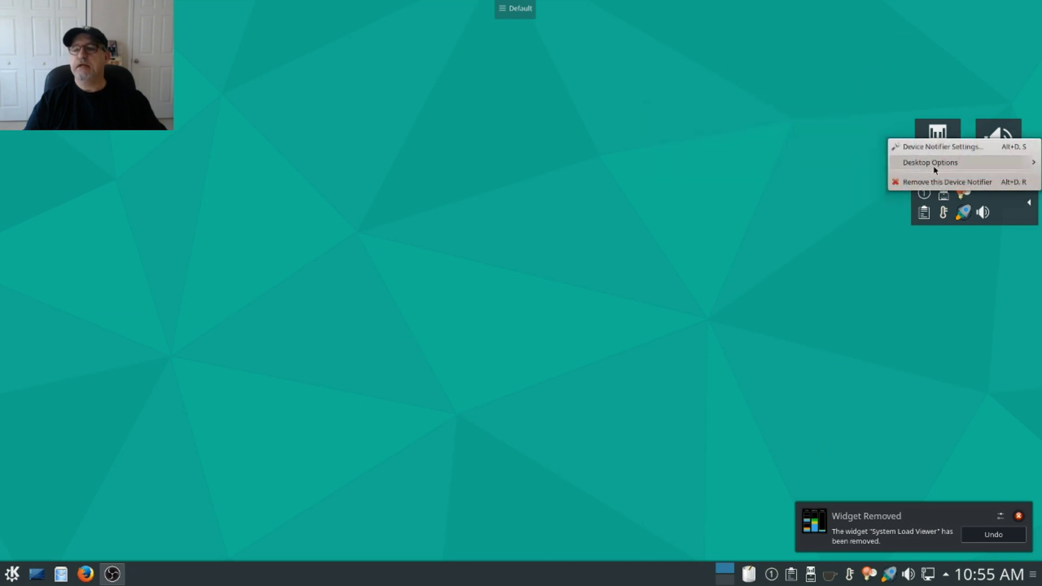
left_click(965, 178)
right_click(998, 144)
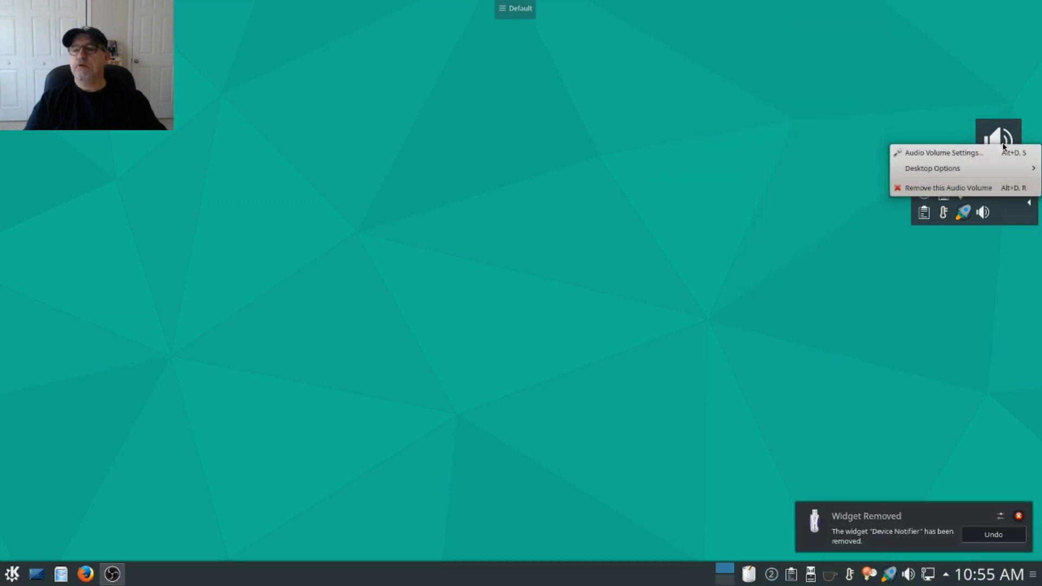
left_click(977, 189)
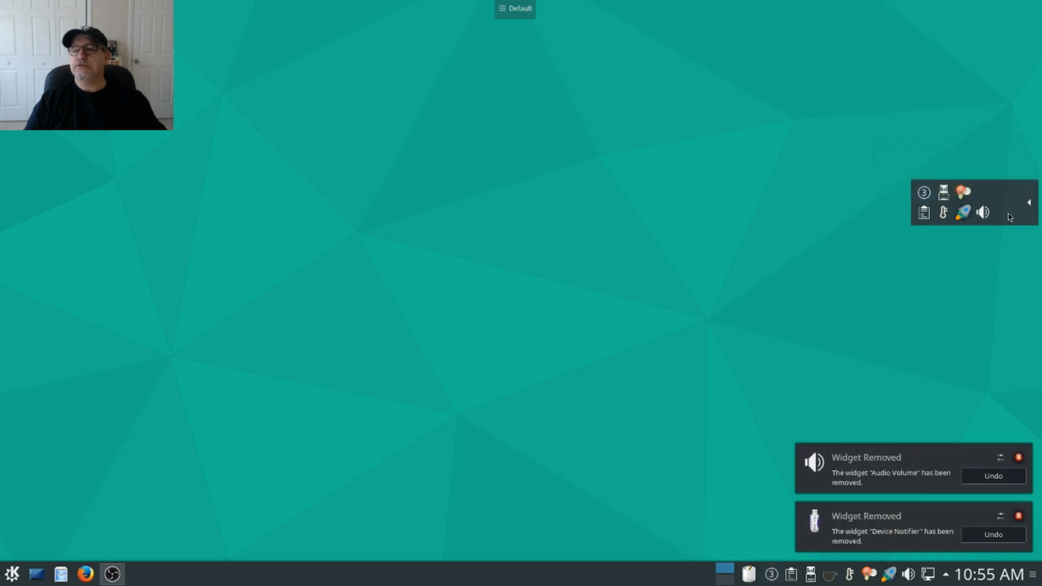
Remove the System Tray widget and dismiss the widget-removed notification.
left_click(948, 213)
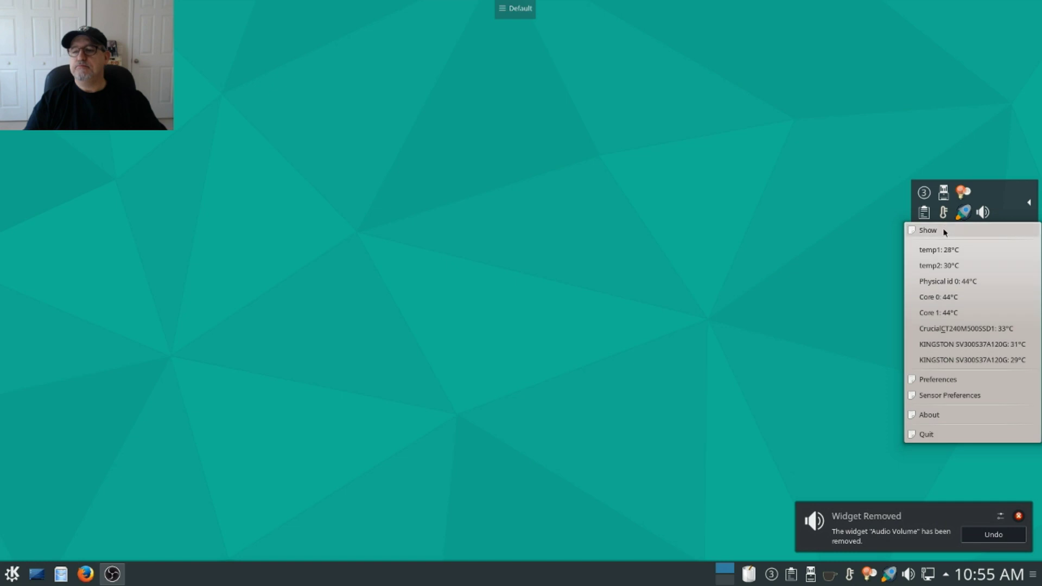
left_click(843, 357)
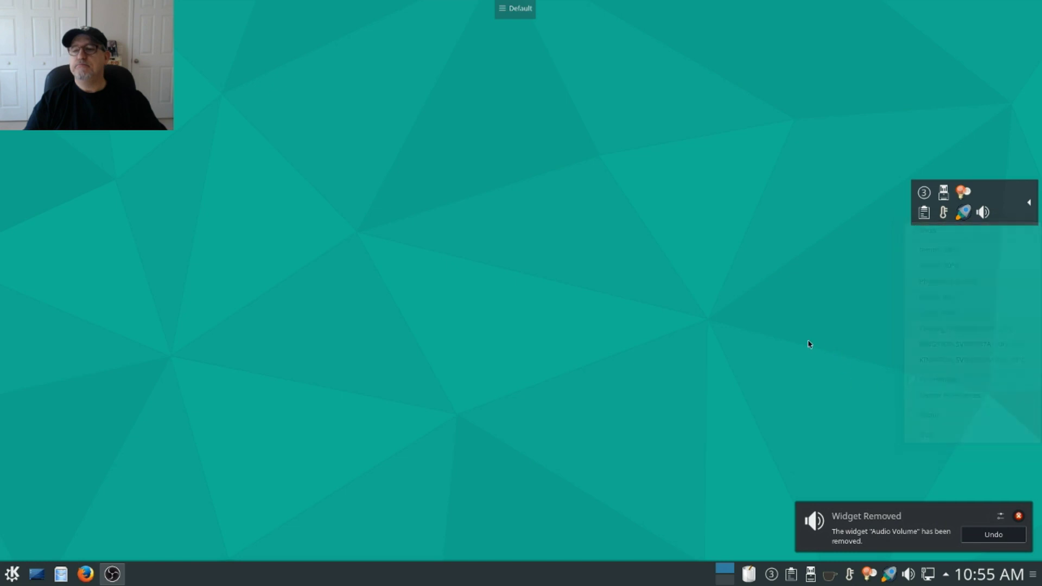
right_click(979, 194)
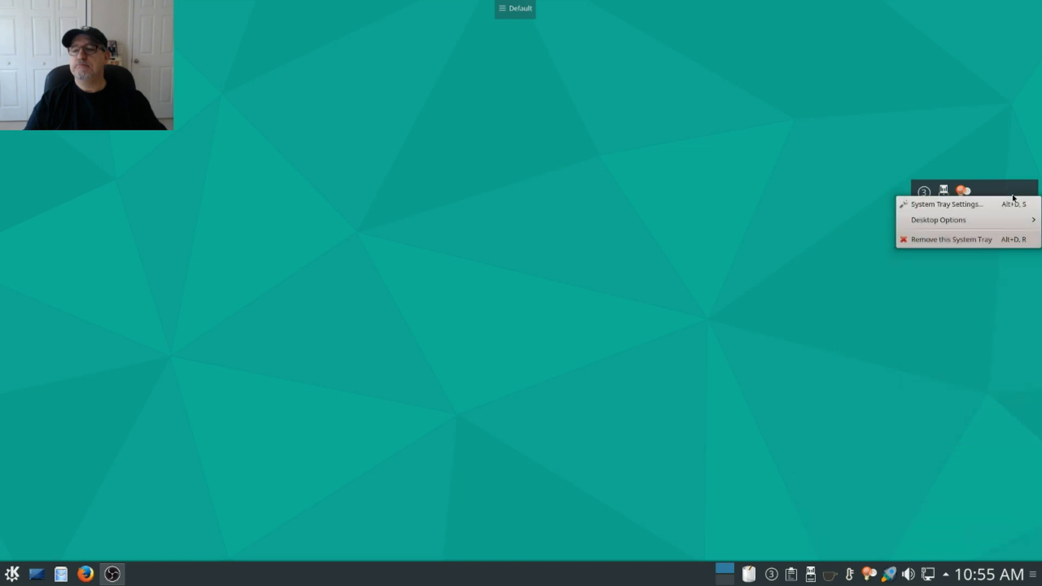
left_click(1007, 241)
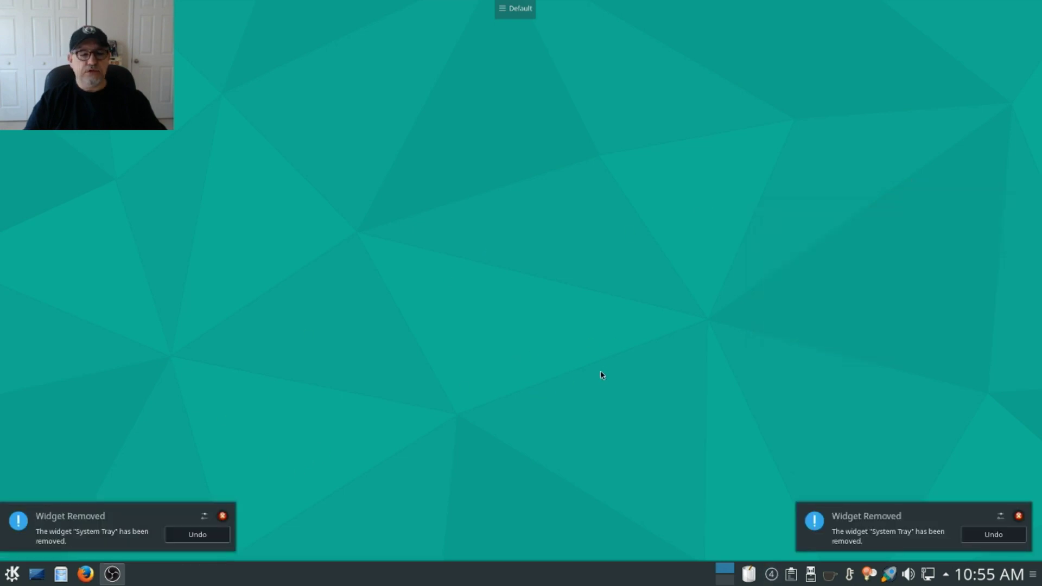
left_click(222, 515)
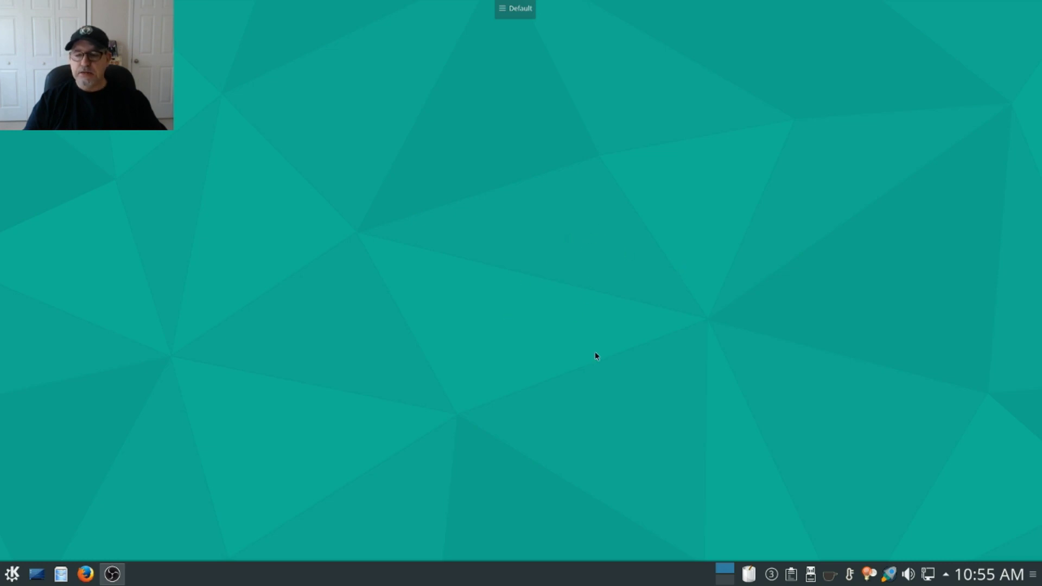
right_click(520, 366)
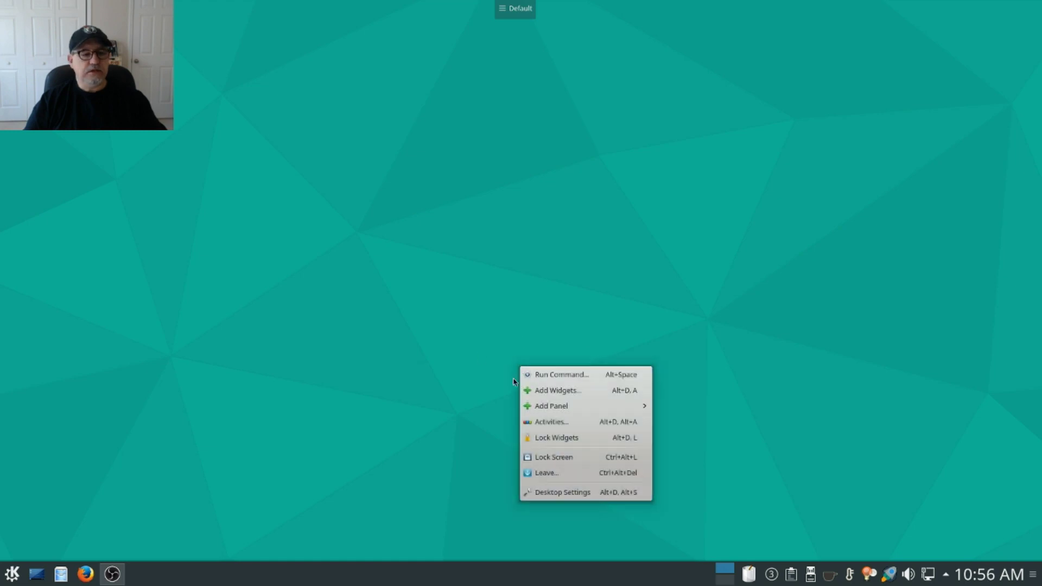
left_click(535, 316)
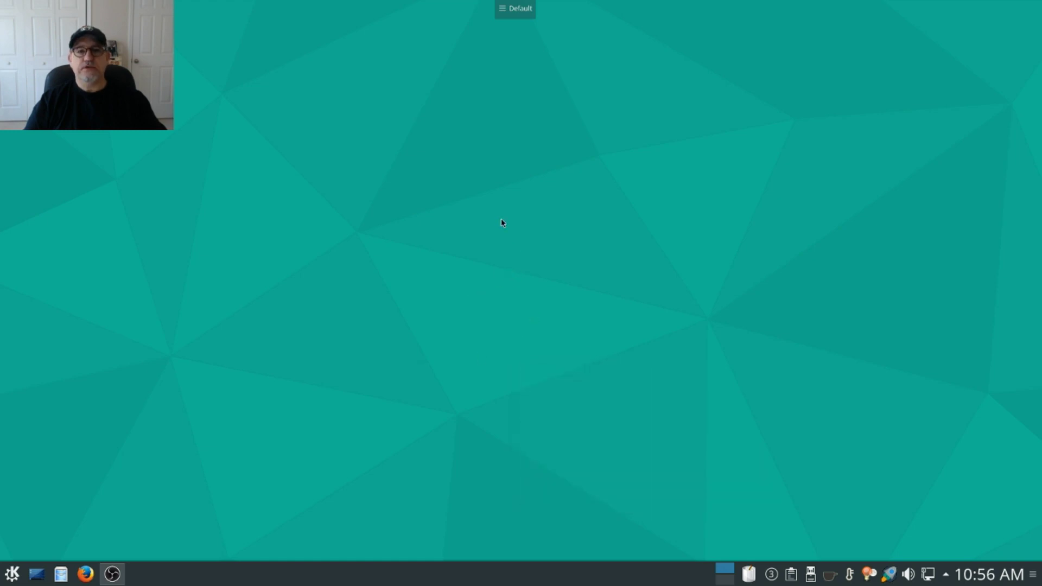